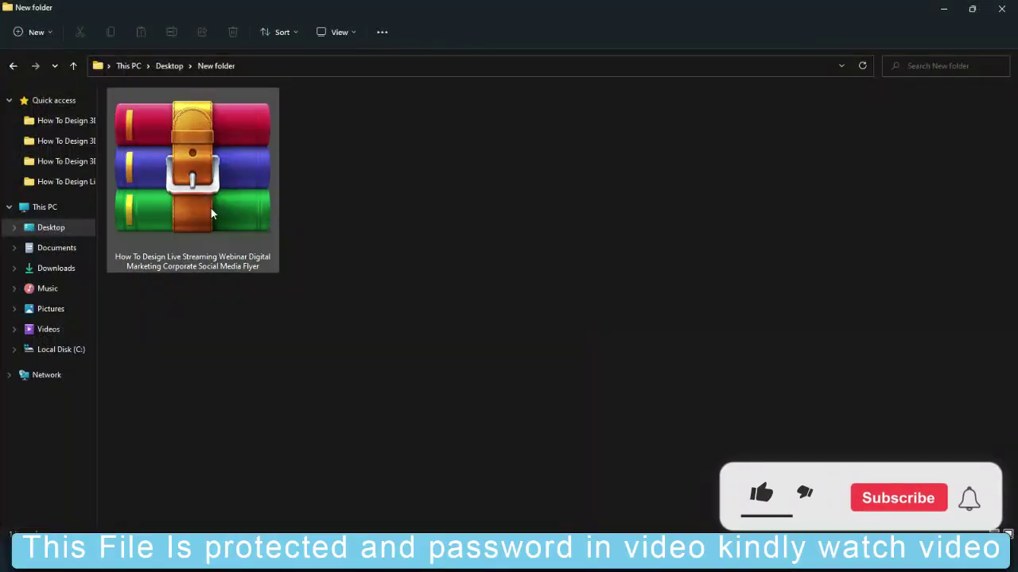
Extract the password-protected flyer RAR into its own folder with WinRAR's Extract to folder
right_click(210, 208)
left_click(279, 386)
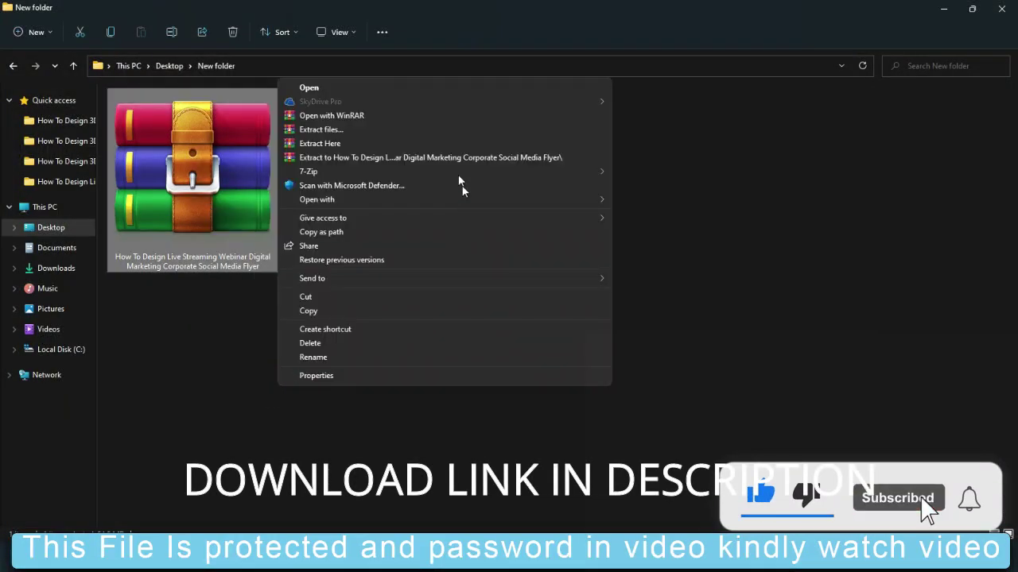
left_click(405, 157)
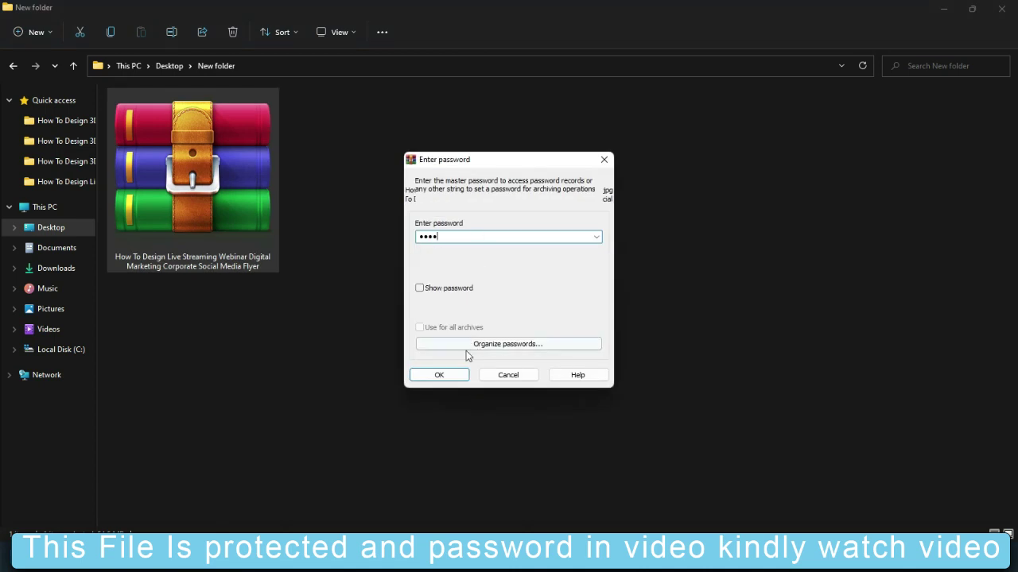
left_click(439, 377)
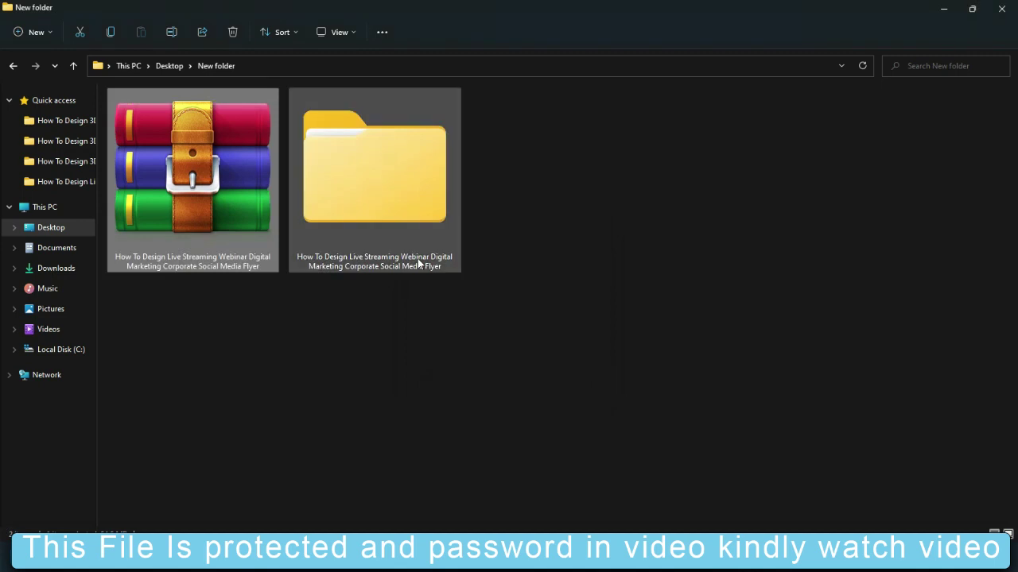
Open the extracted flyer templates folder and preview the 03 flyer and the next ones
double_click(310, 229)
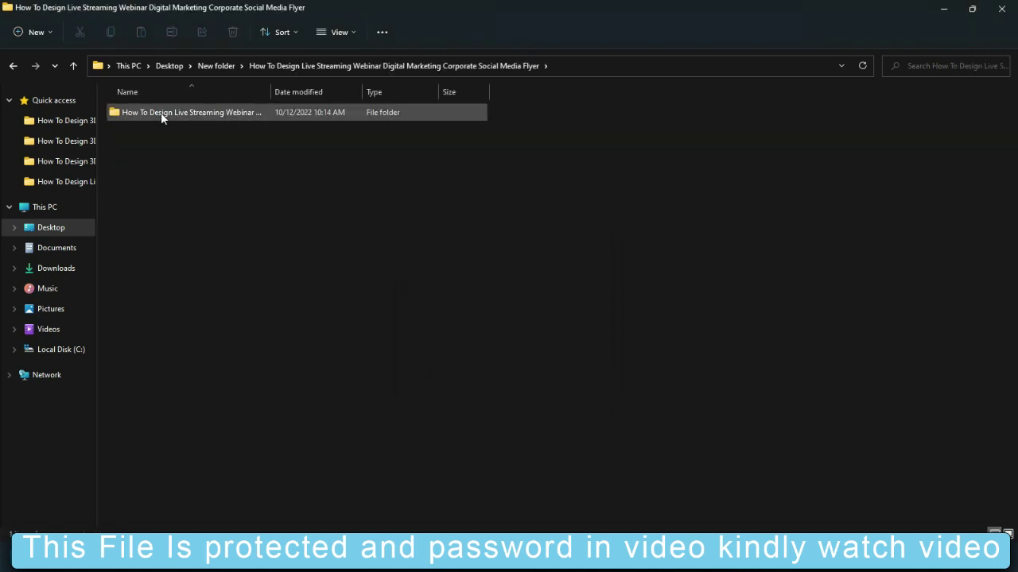
double_click(161, 113)
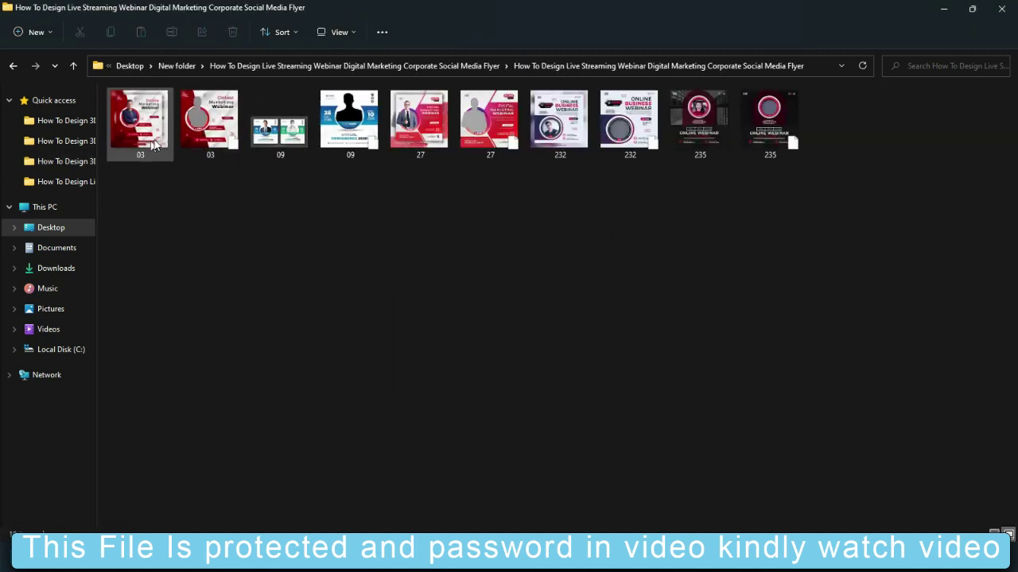
left_click(156, 143)
double_click(156, 143)
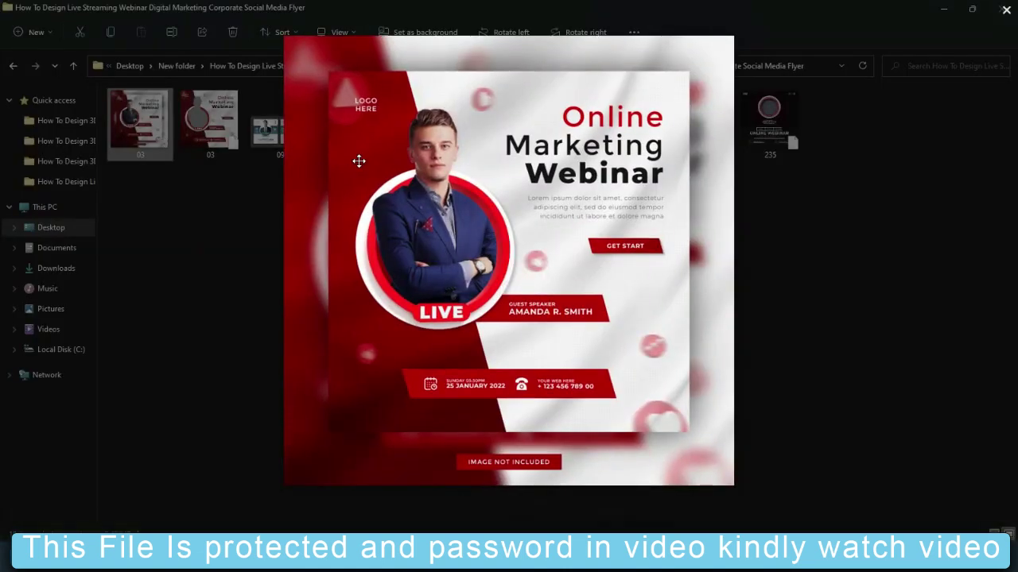
scroll(360, 161, "up", 3)
scroll(360, 162, "down", 3)
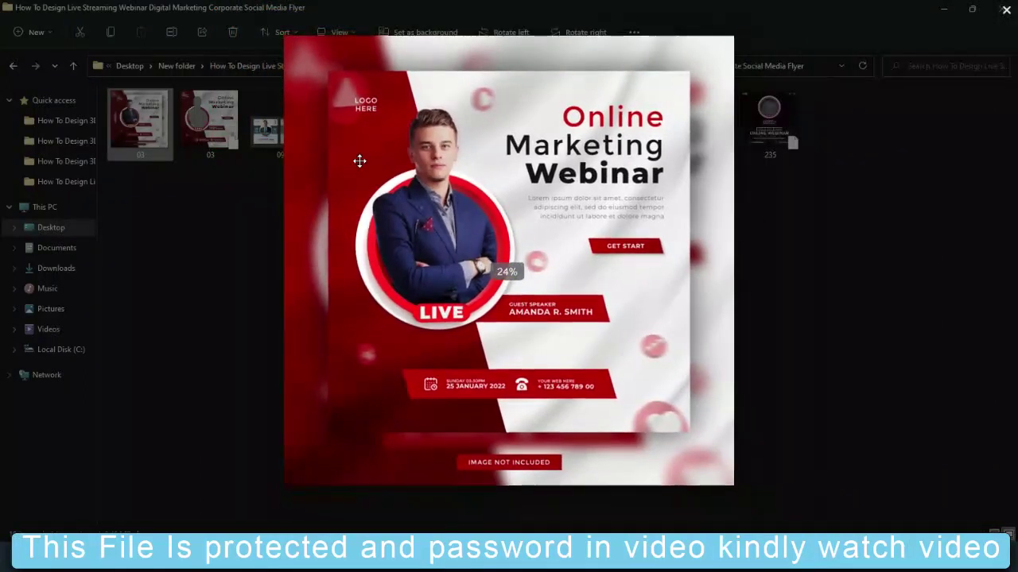
key("Right")
key("Right")
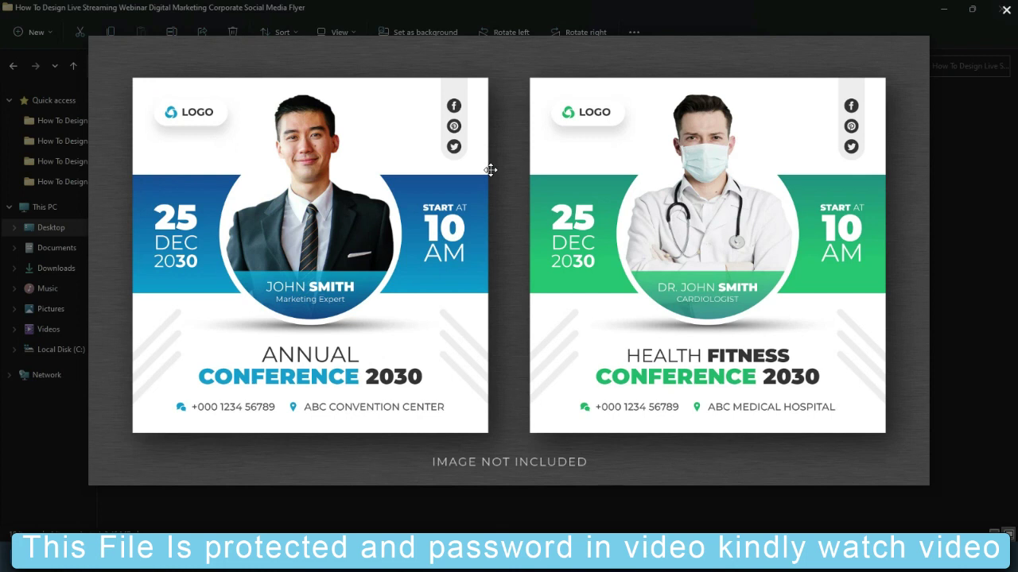
left_click(1006, 12)
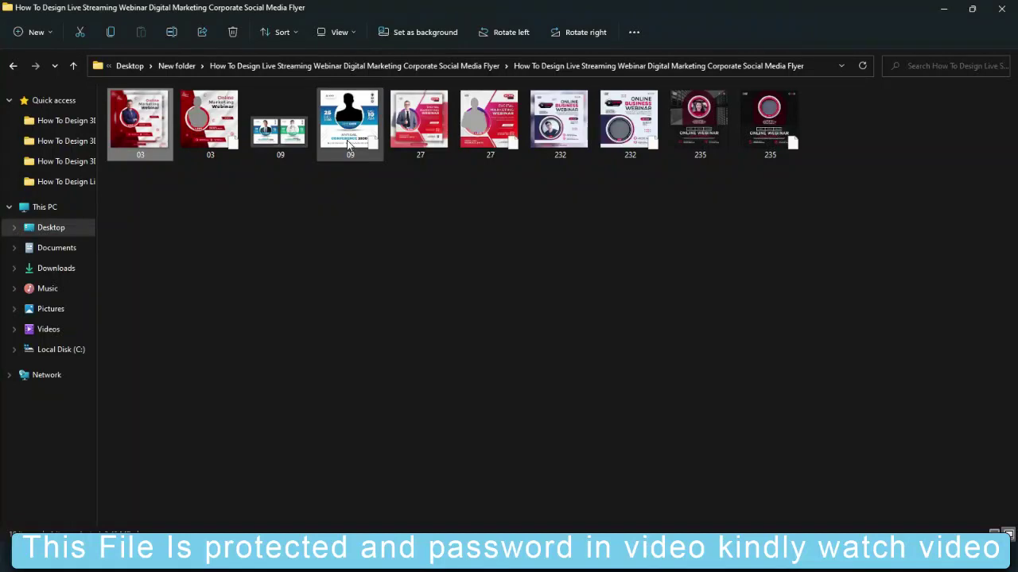
Preview the 27 Digital Marketing Webinar and 232 Online Business Webinar flyers
left_click(432, 131)
double_click(432, 130)
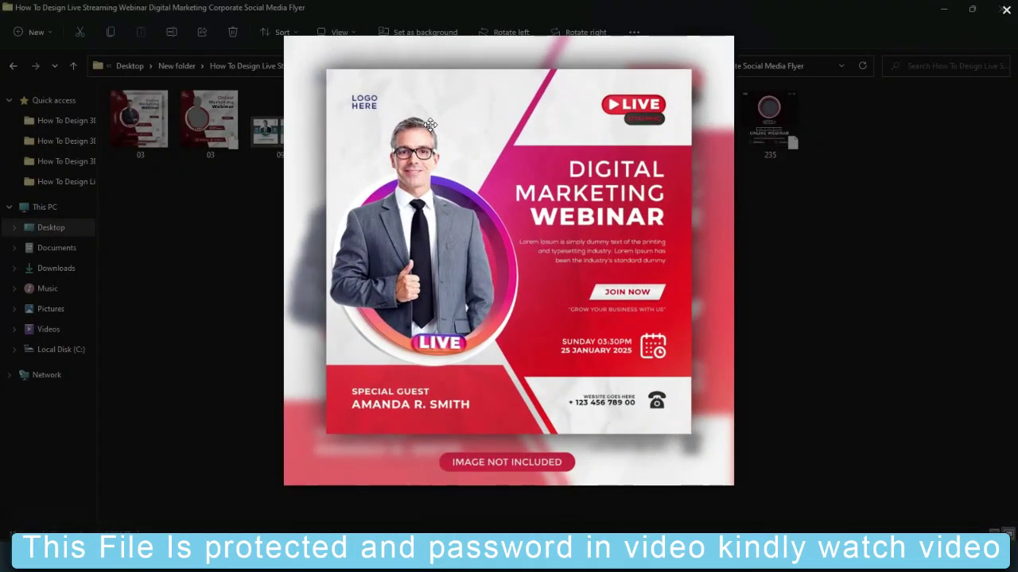
left_click(1007, 11)
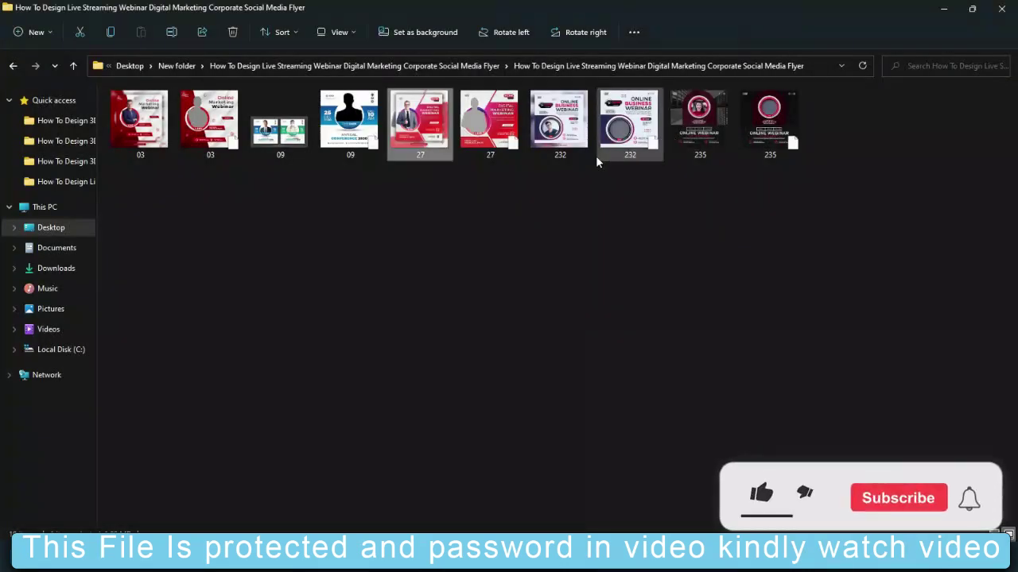
left_click(567, 143)
double_click(566, 144)
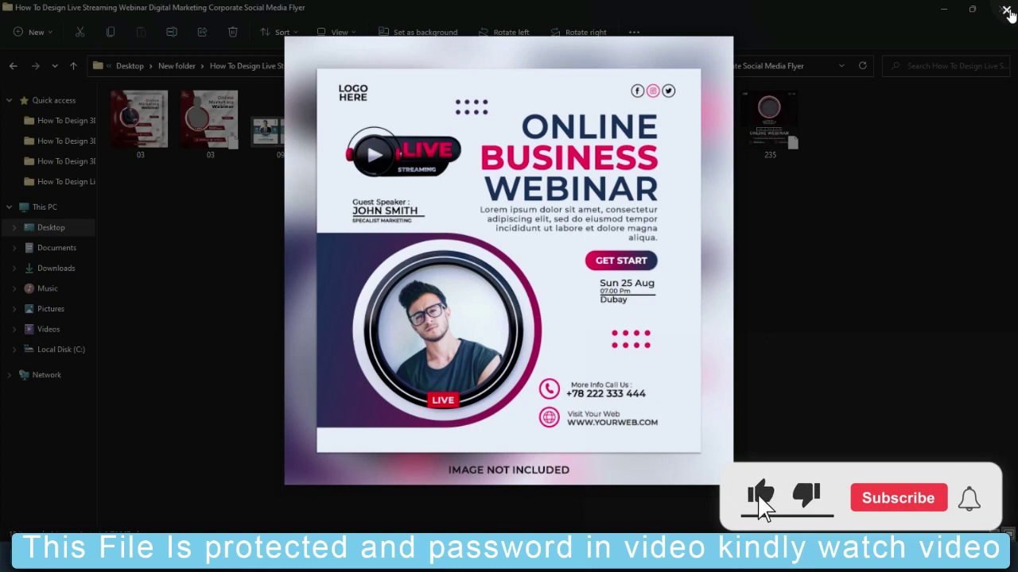
left_click(1007, 11)
Preview the 235 Online Webinar flyer, then select the editable 232 template file
double_click(696, 138)
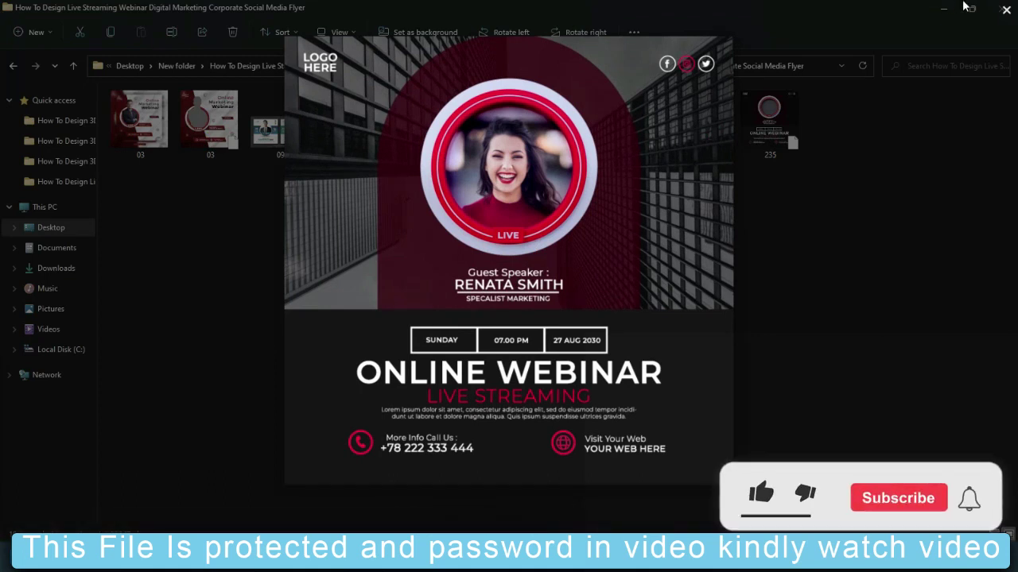
left_click(1004, 10)
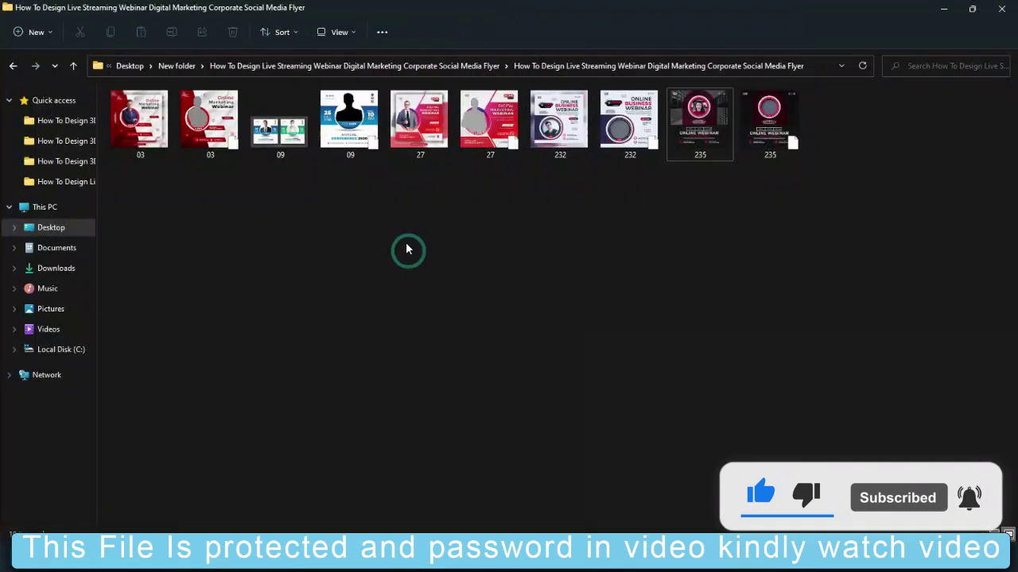
left_click(419, 119)
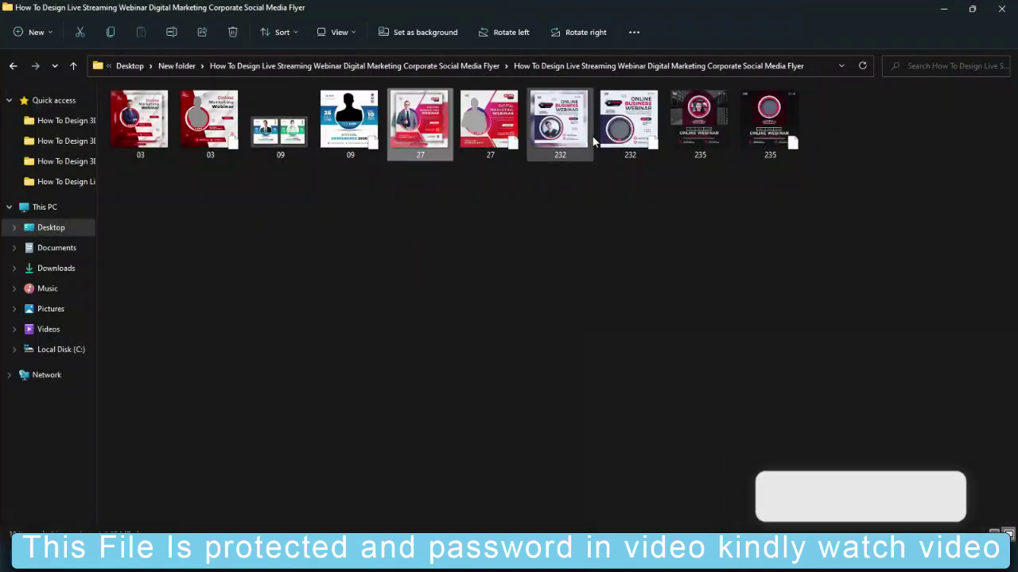
left_click(566, 115)
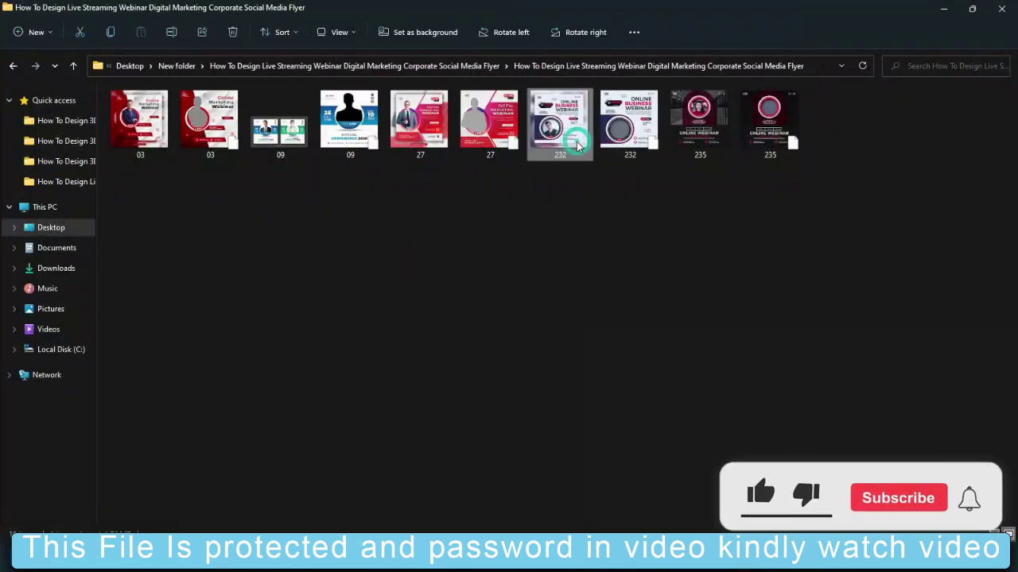
left_click(628, 129)
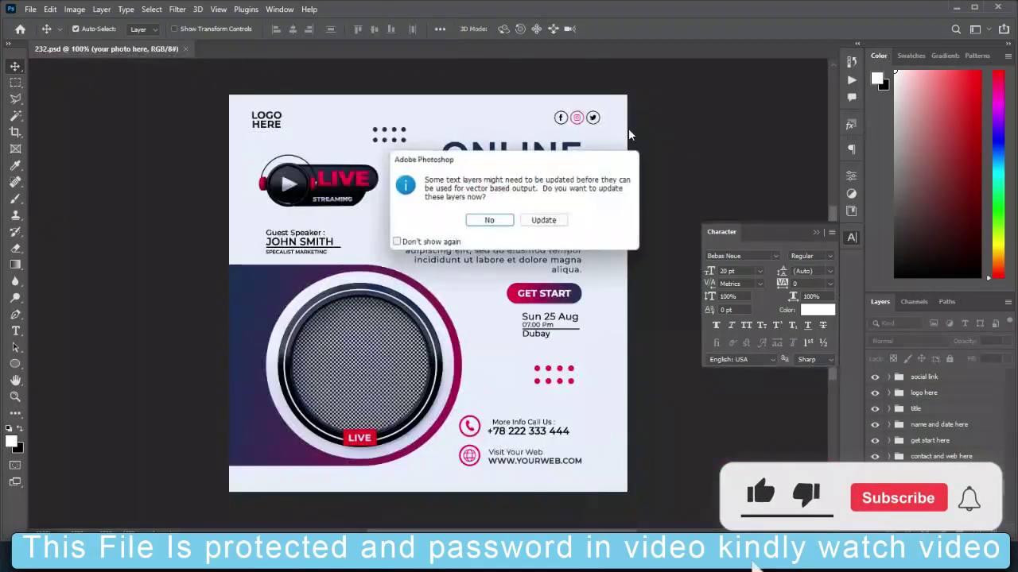
Open 232.psd without updating text layers and open its Ellipse 1 smart object
left_click(490, 221)
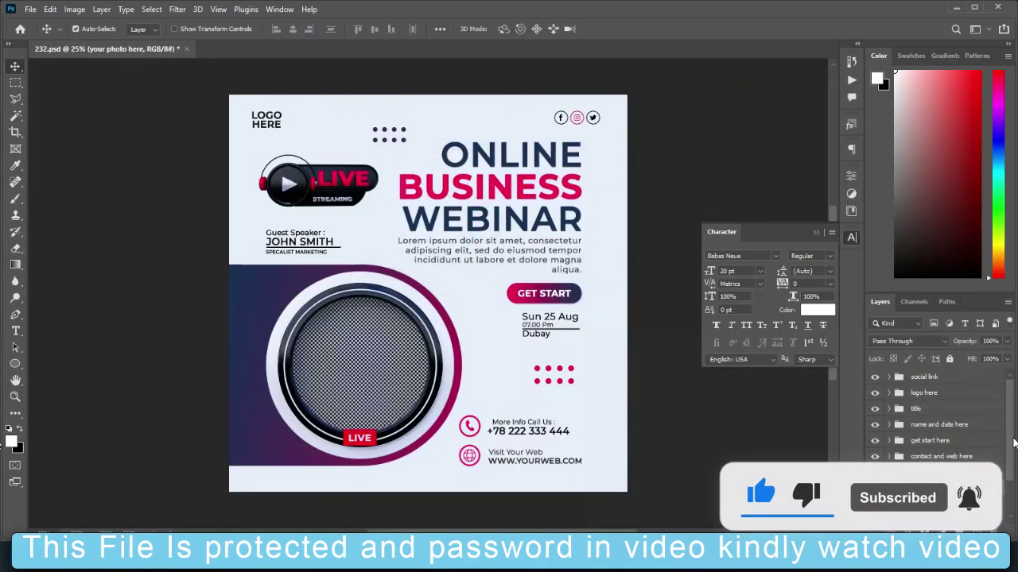
left_click_drag(1009, 443, 999, 518)
left_click(913, 466)
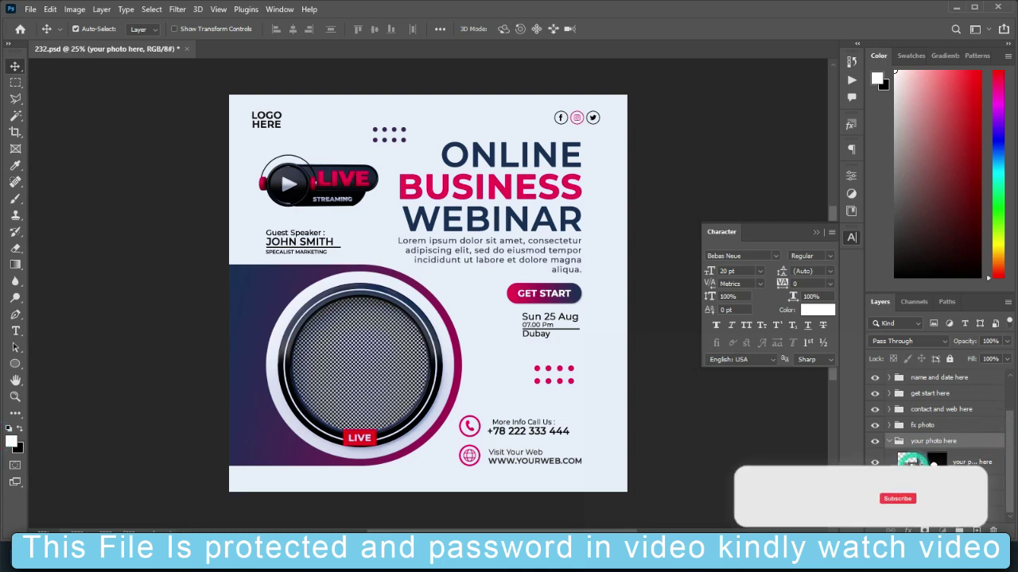
double_click(907, 459)
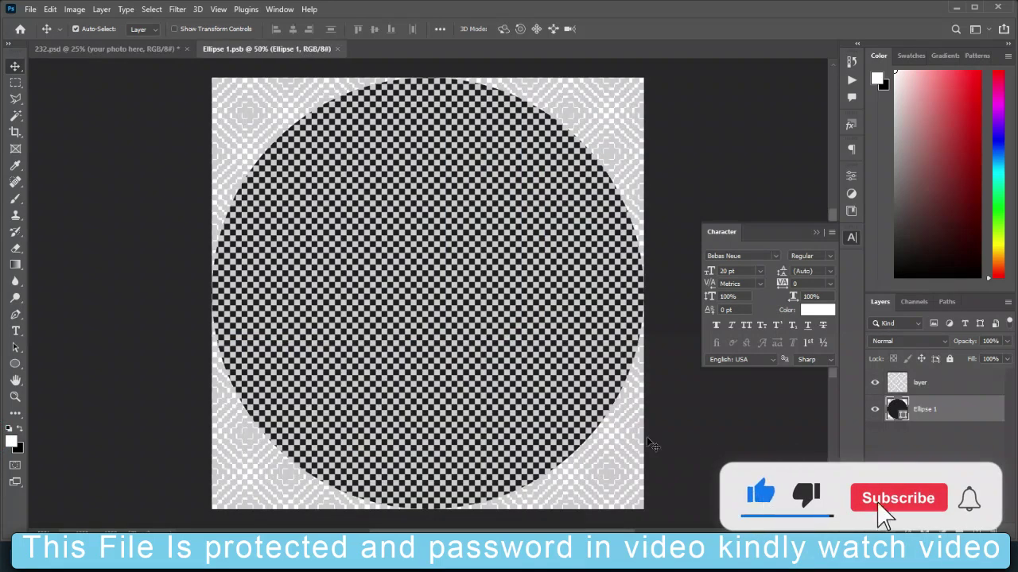
Drag photo 1 (12) from the Desktop PHOTOS folder onto the Ellipse 1 canvas
left_click(938, 390)
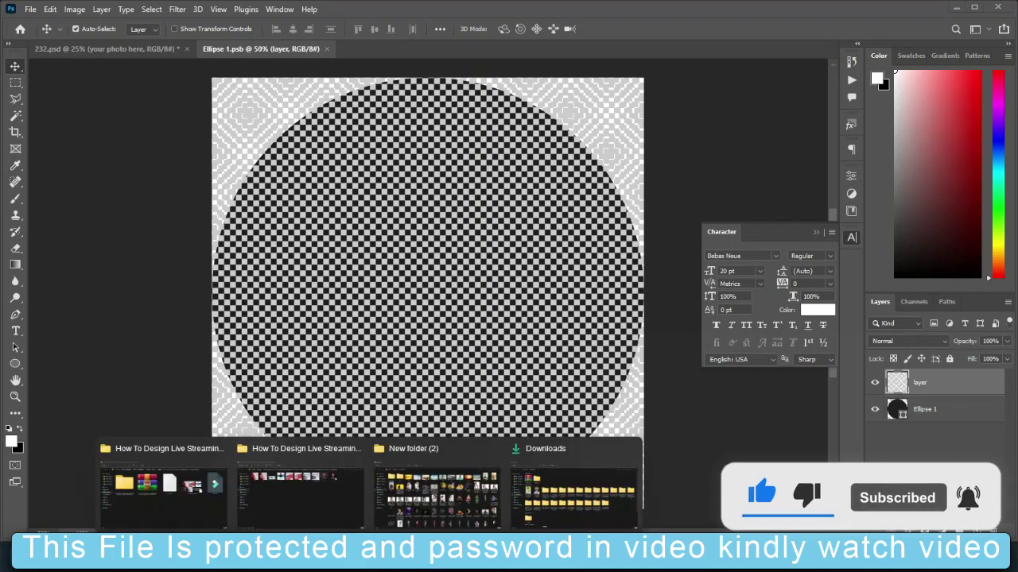
left_click(423, 499)
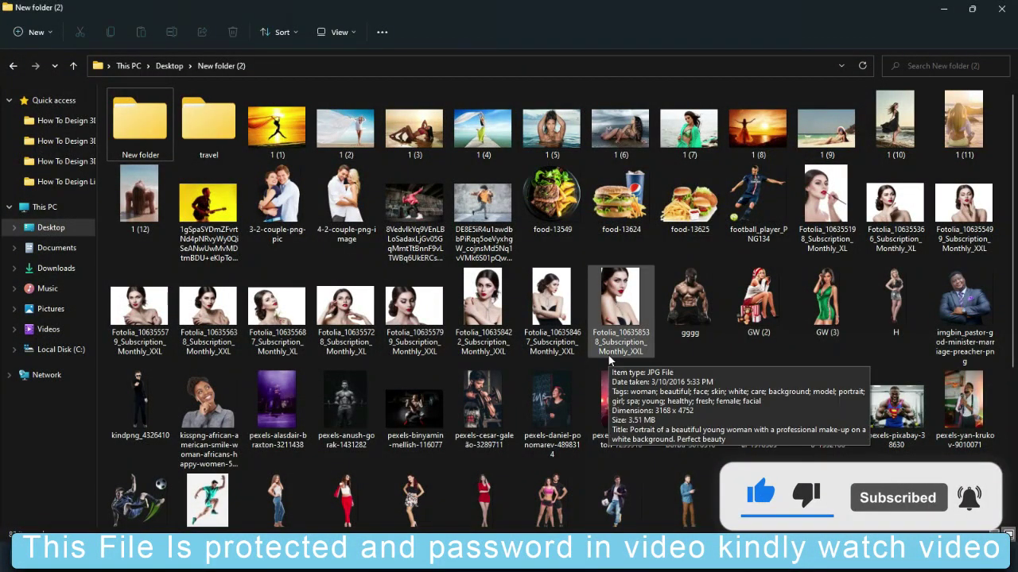
key("alt+Up")
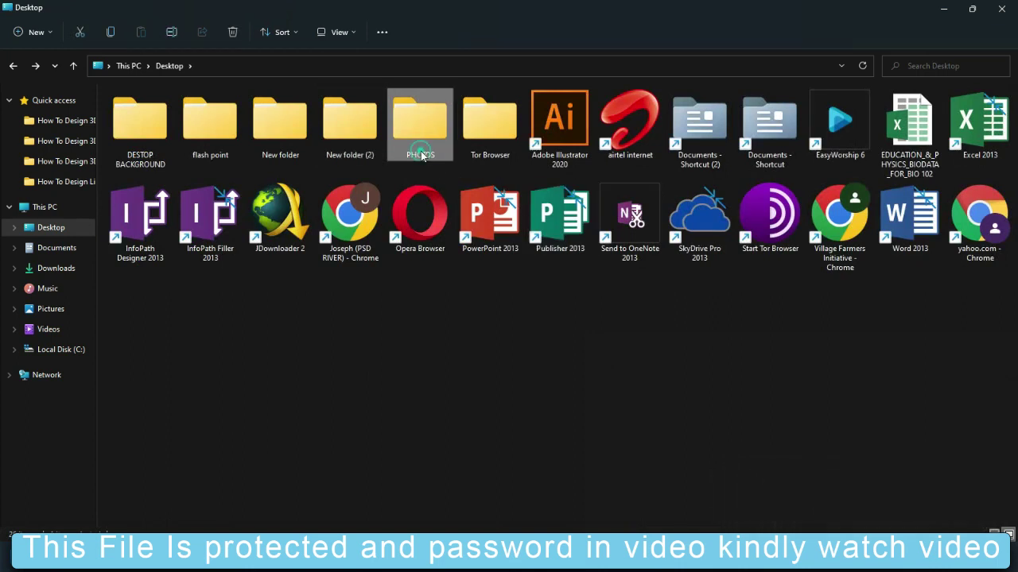
double_click(422, 152)
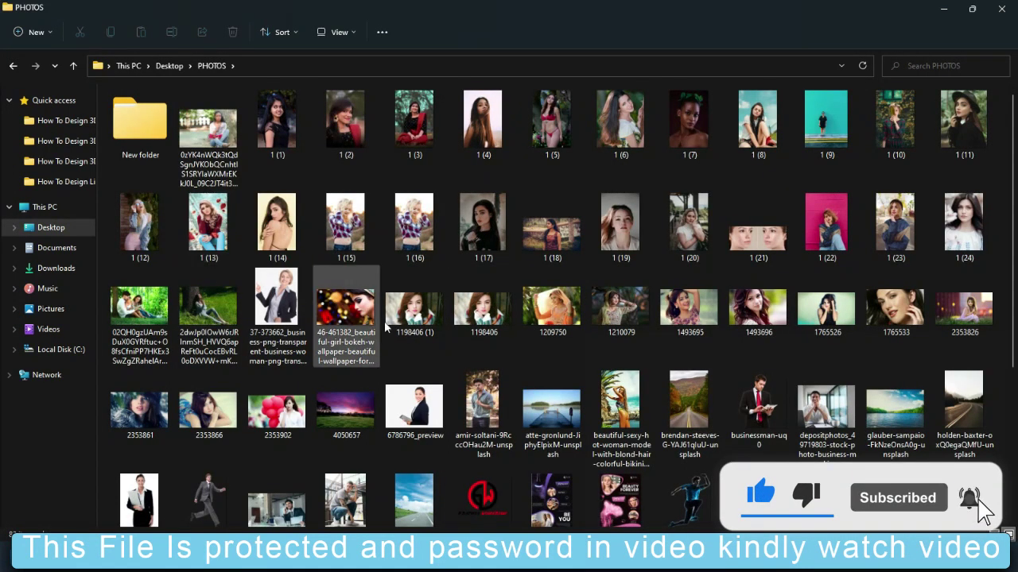
left_click(136, 219)
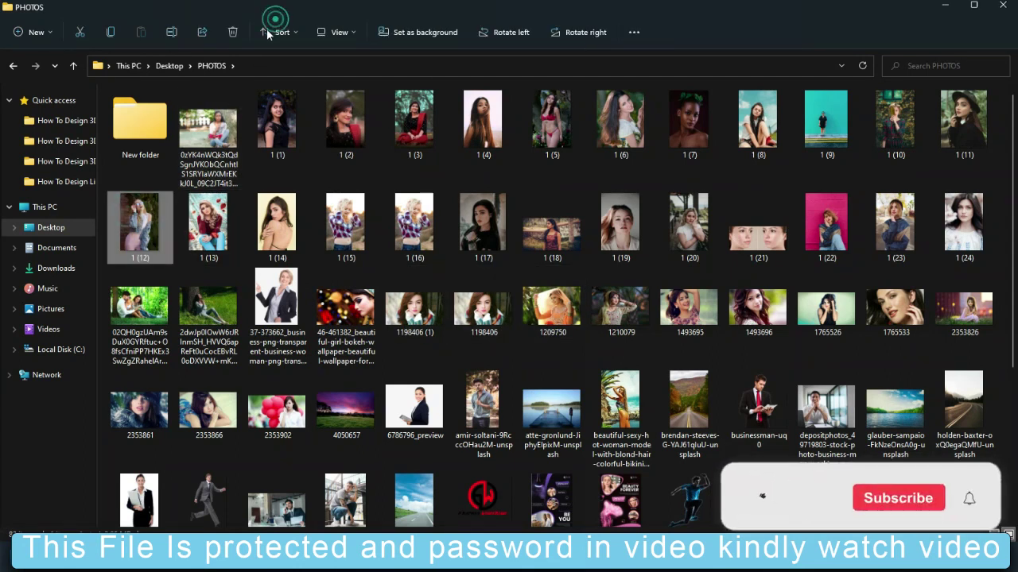
double_click(274, 10)
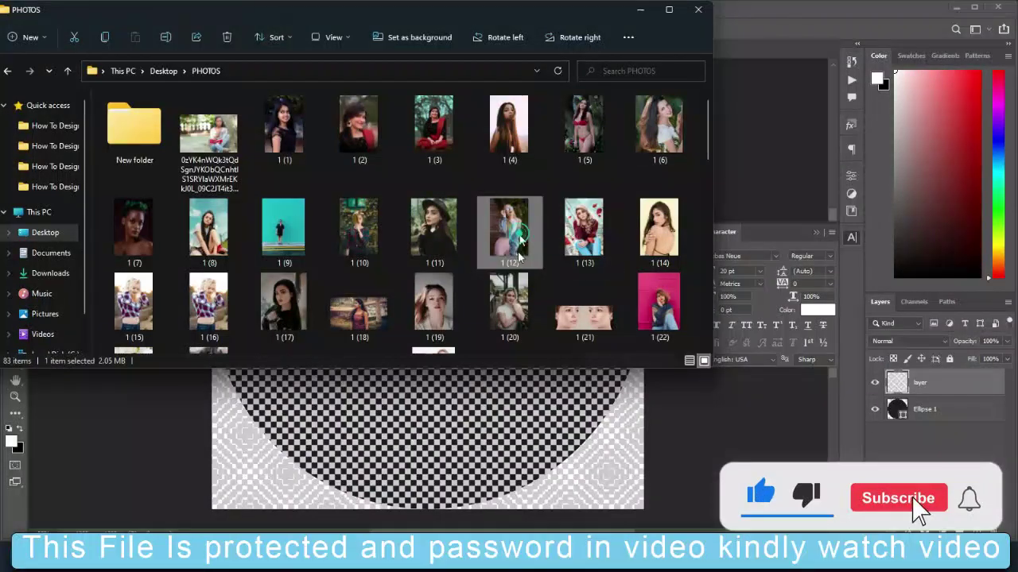
left_click_drag(521, 231, 448, 424)
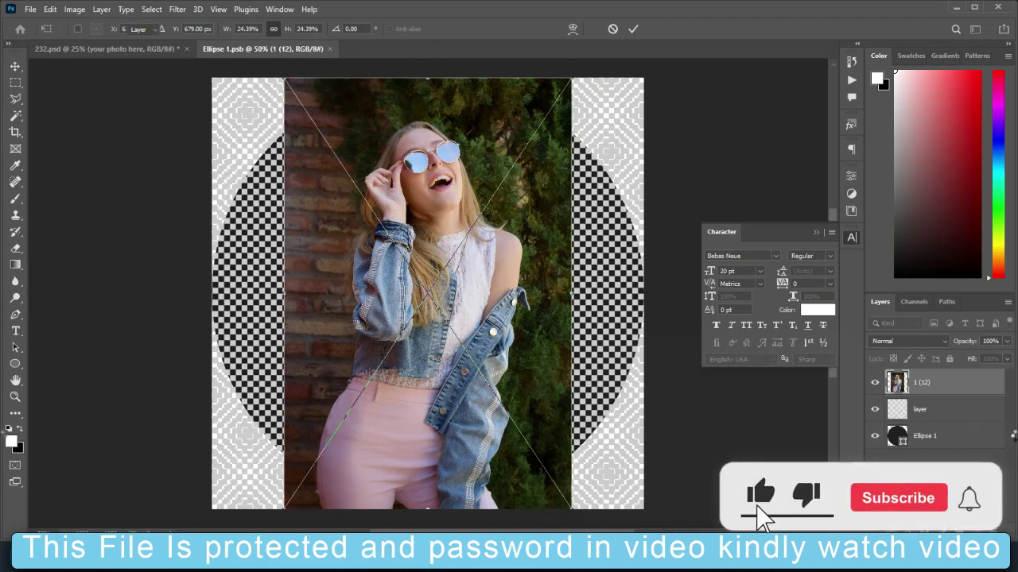
Commit the placed photo and compare against the finished 232 flyer preview image
key("Return")
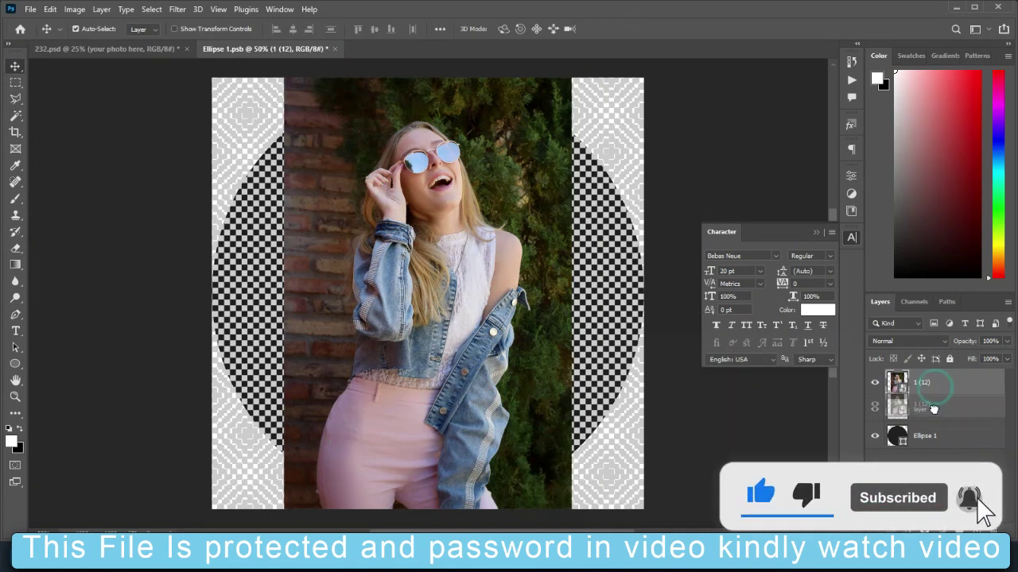
left_click_drag(933, 411, 935, 382)
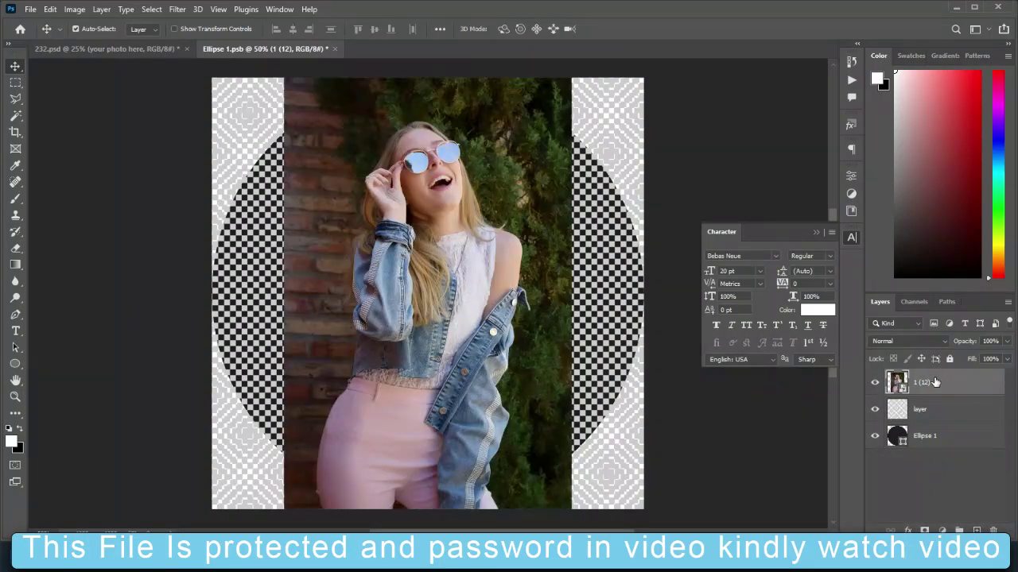
left_click(161, 53)
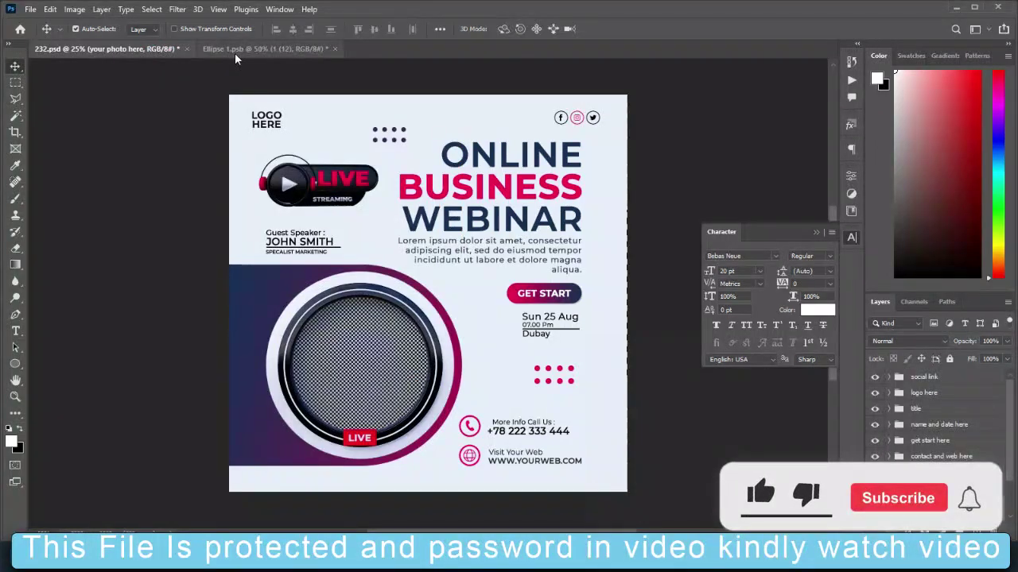
left_click(235, 52)
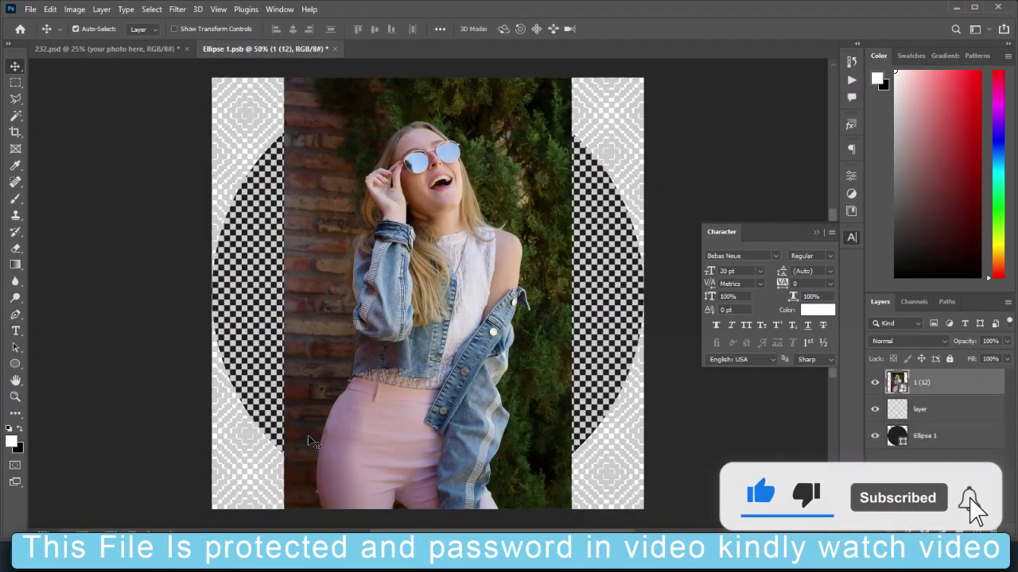
left_click(290, 499)
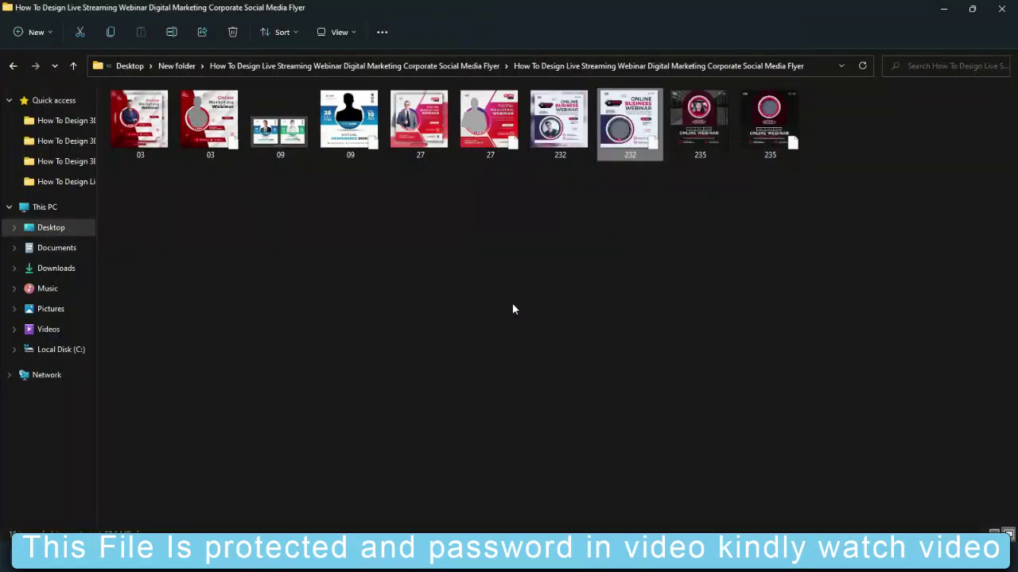
left_click(556, 144)
double_click(554, 140)
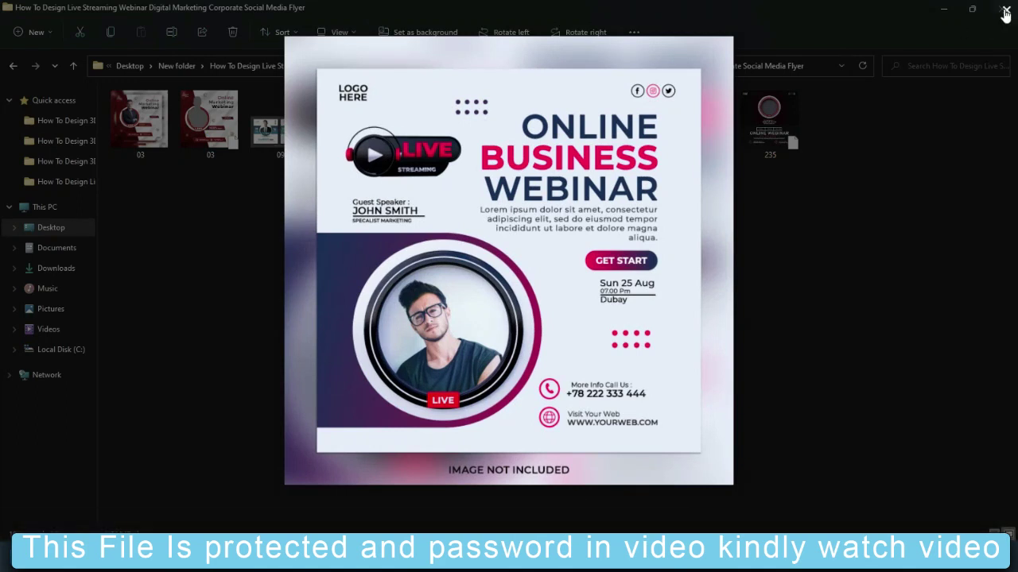
left_click(1005, 12)
left_click(767, 522)
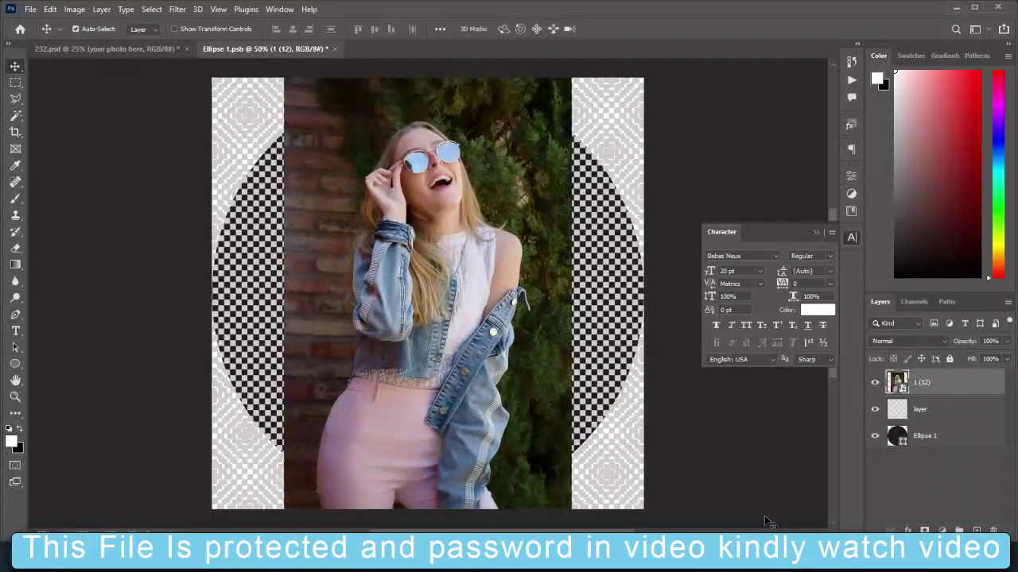
Hide the pattern layer and clip the photo layer to the ellipse shape
left_click(874, 409)
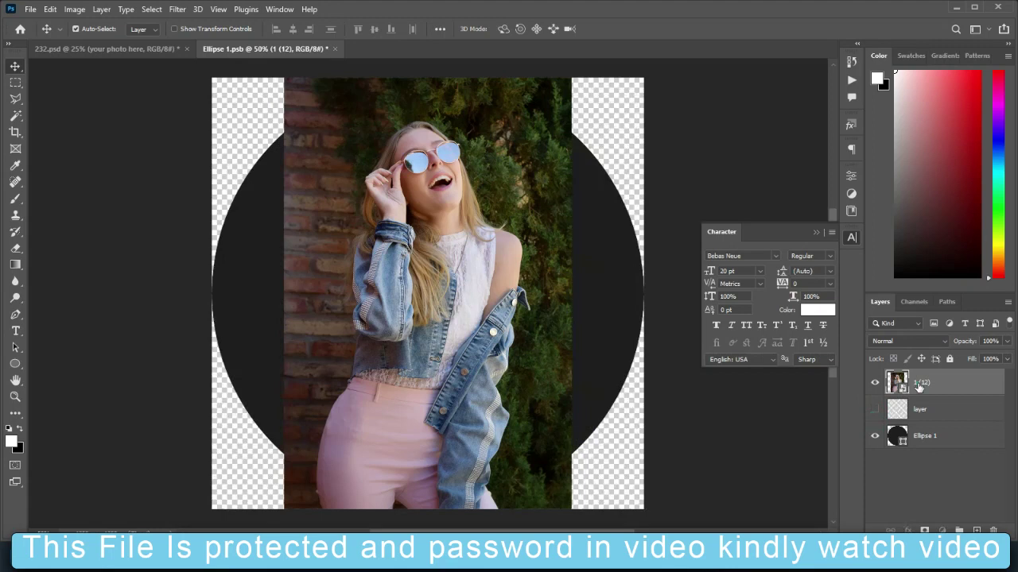
left_click_drag(914, 382, 919, 412)
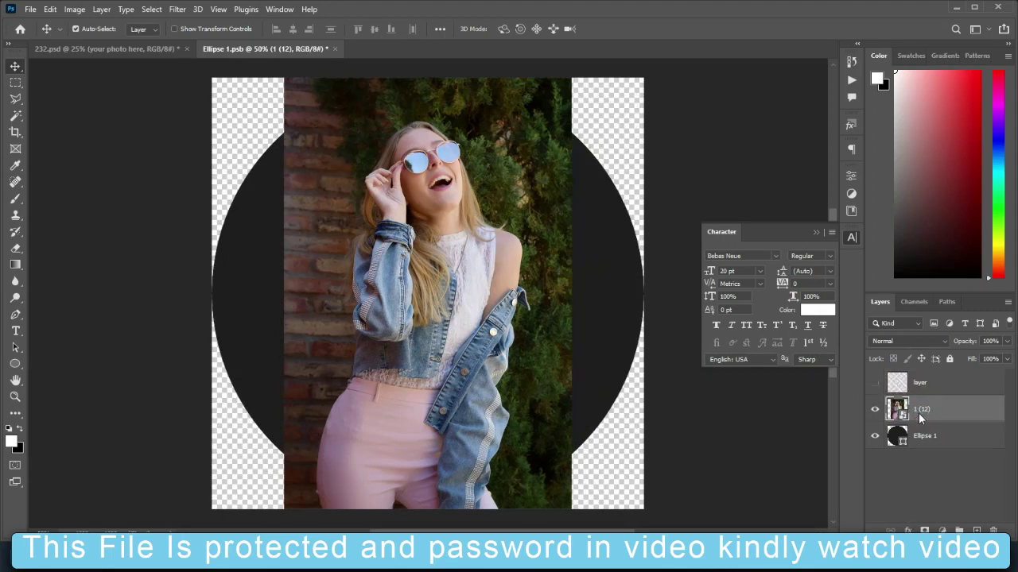
right_click(920, 417)
left_click(779, 302)
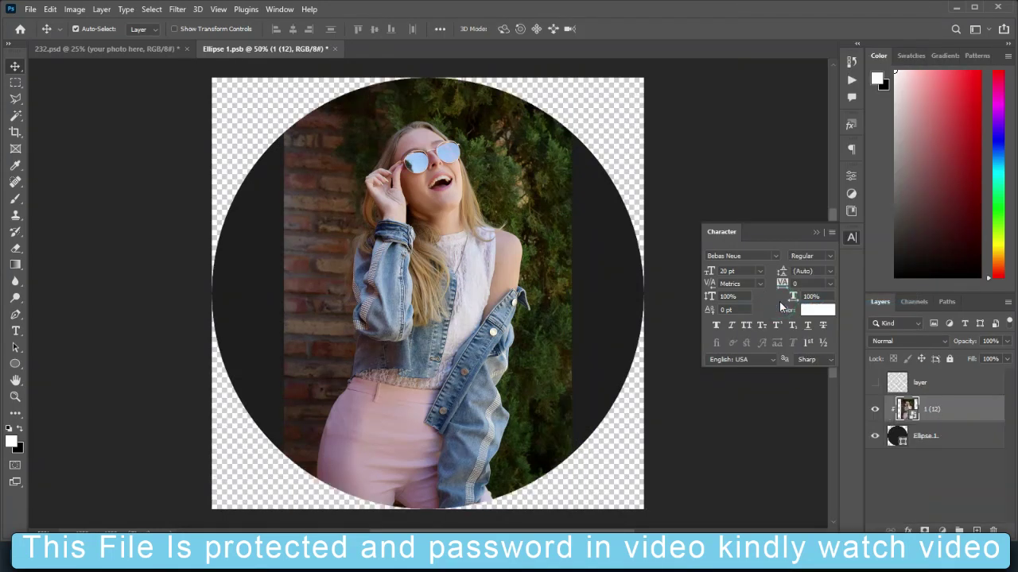
Scale the photo to about 41.48% and move it down so her face fills the circle
key("ctrl+t")
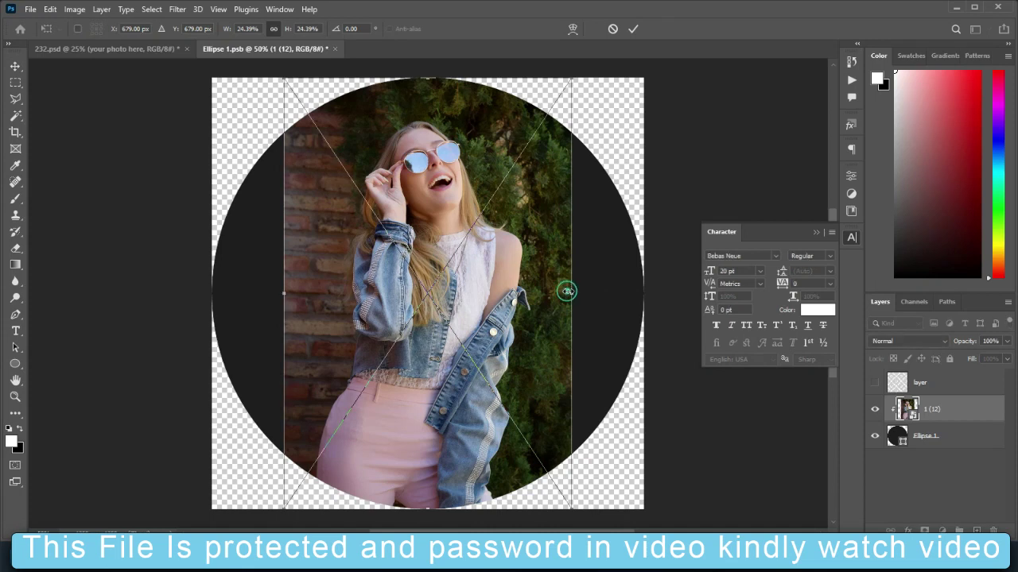
left_click_drag(566, 291, 702, 293)
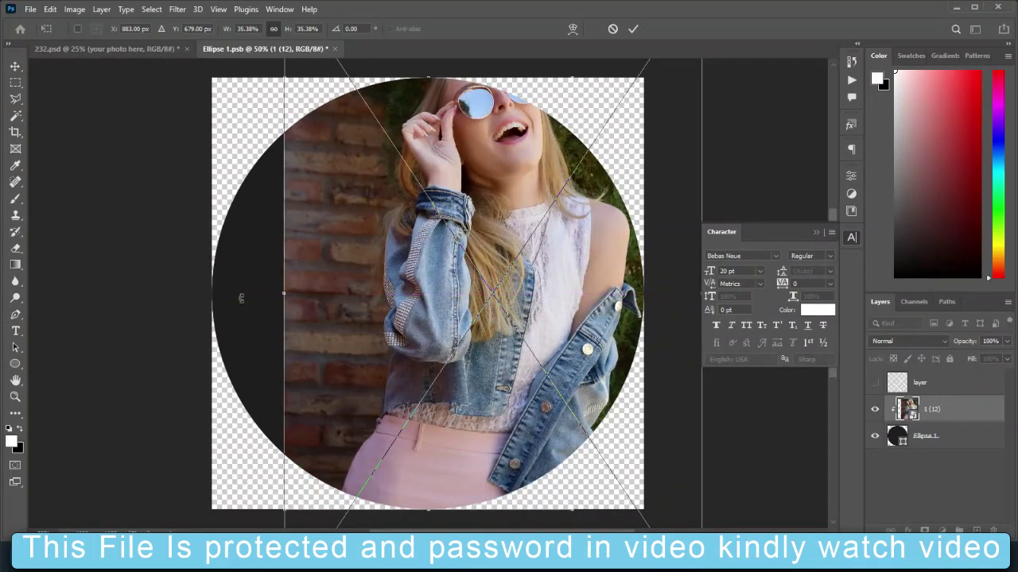
left_click_drag(287, 294, 254, 295)
left_click_drag(153, 296, 153, 299)
key("ctrl+z")
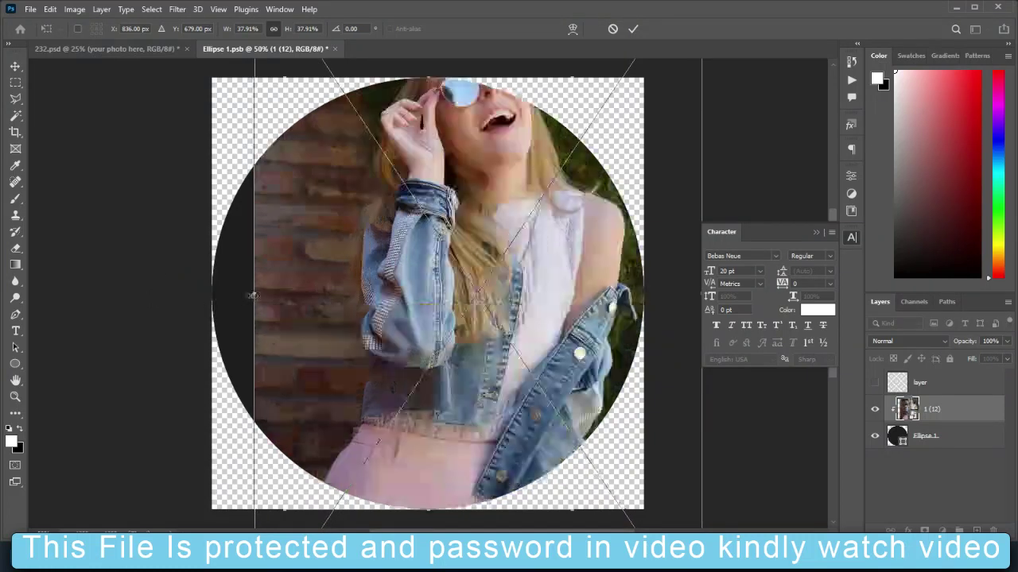
left_click_drag(253, 296, 154, 299)
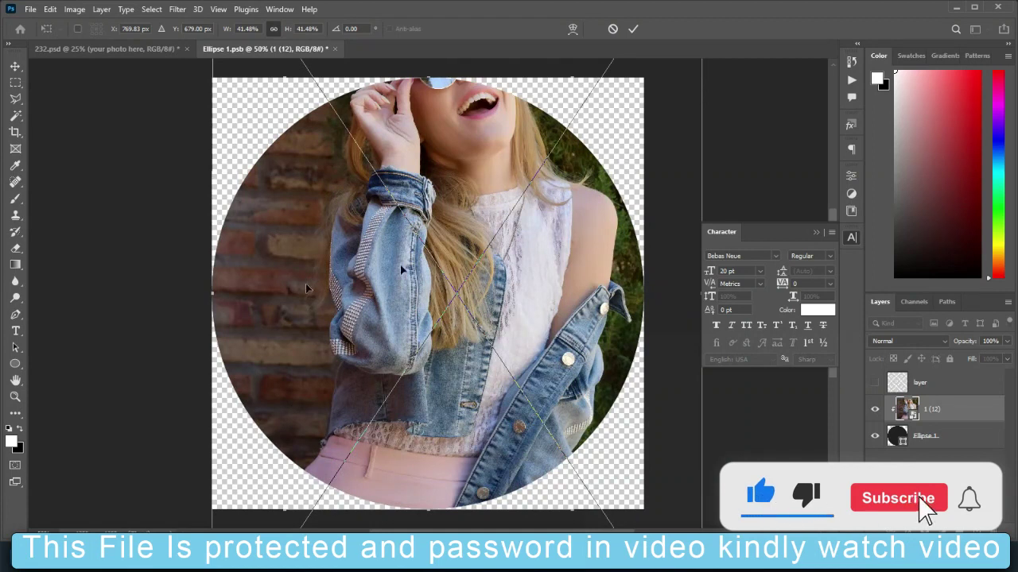
left_click_drag(307, 288, 415, 363)
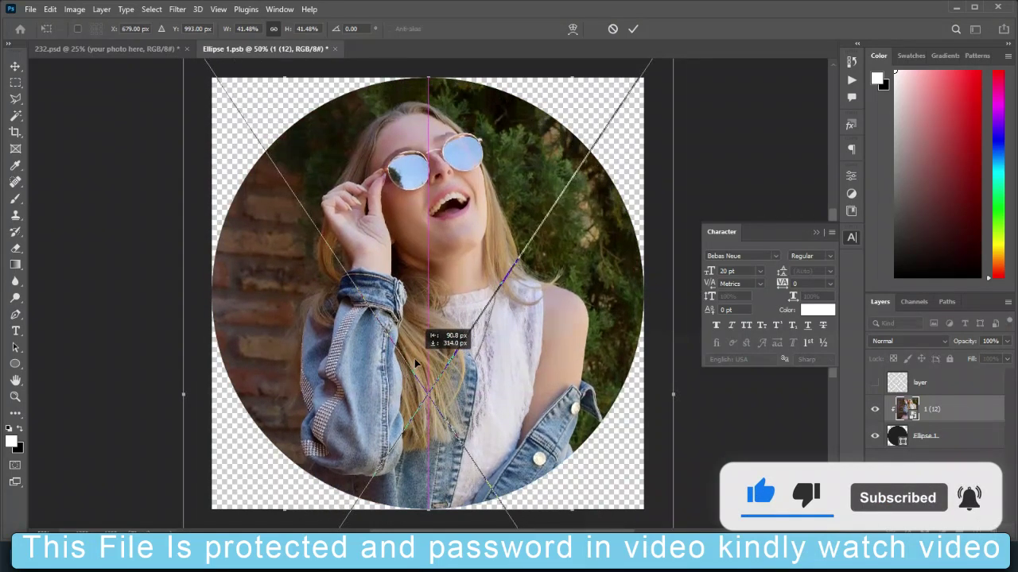
left_click_drag(484, 231, 484, 249)
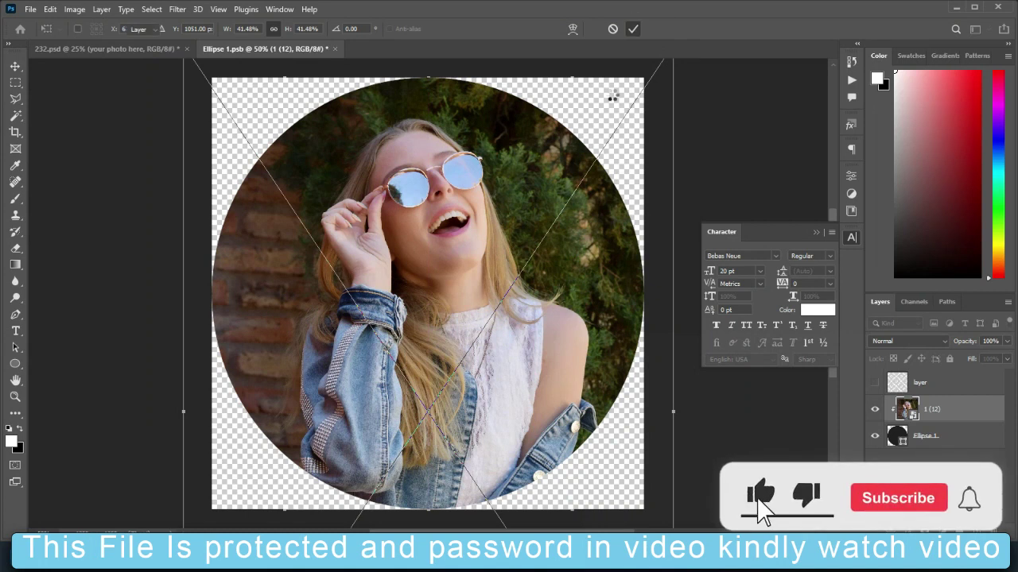
key("ctrl+minus")
key("Return")
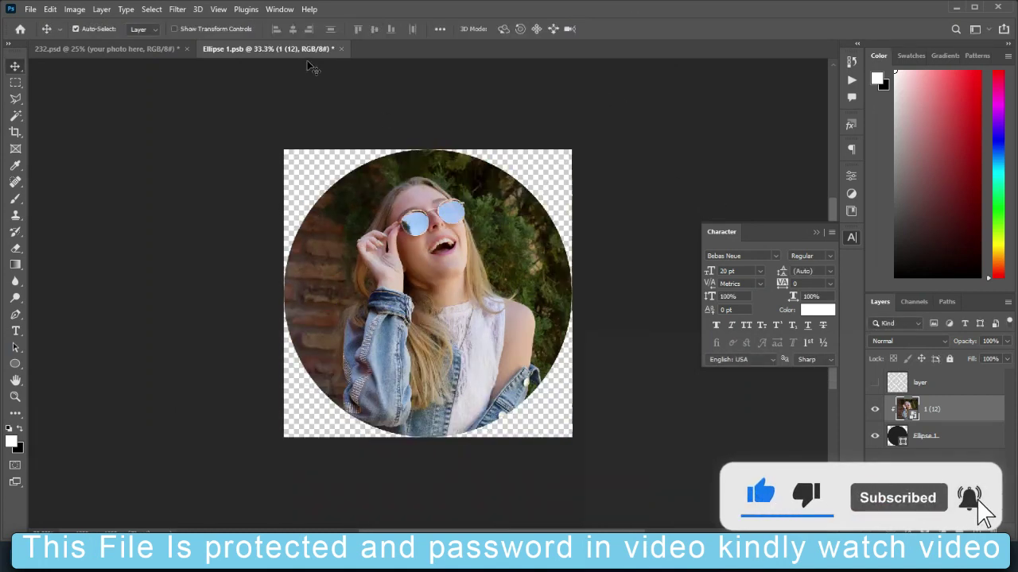
Save and close Ellipse 1, then hide the ONLINE BUSINESS WEBINAR headline in the 232 flyer
left_click(341, 49)
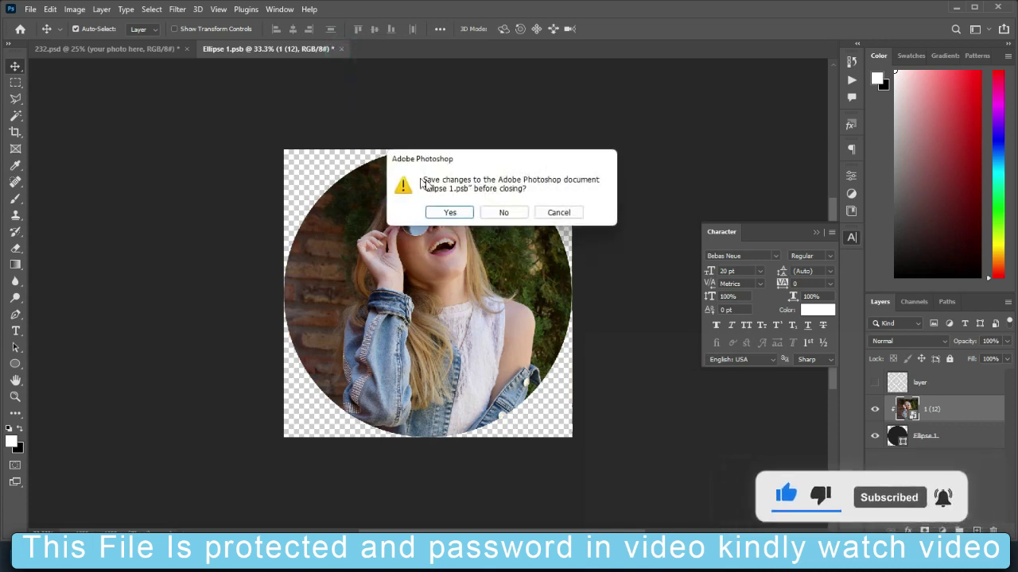
left_click(441, 213)
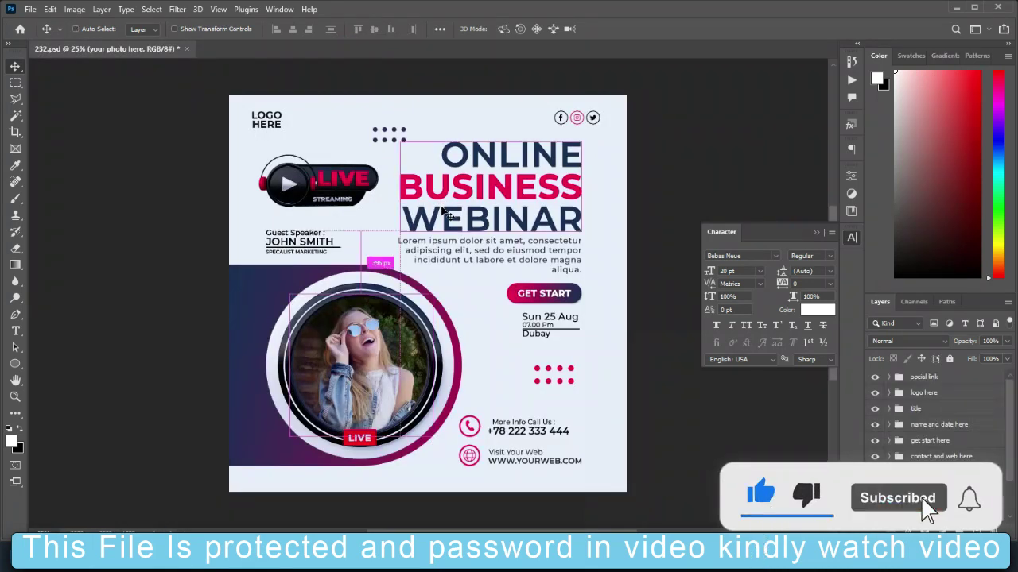
scroll(442, 213, "up", 2)
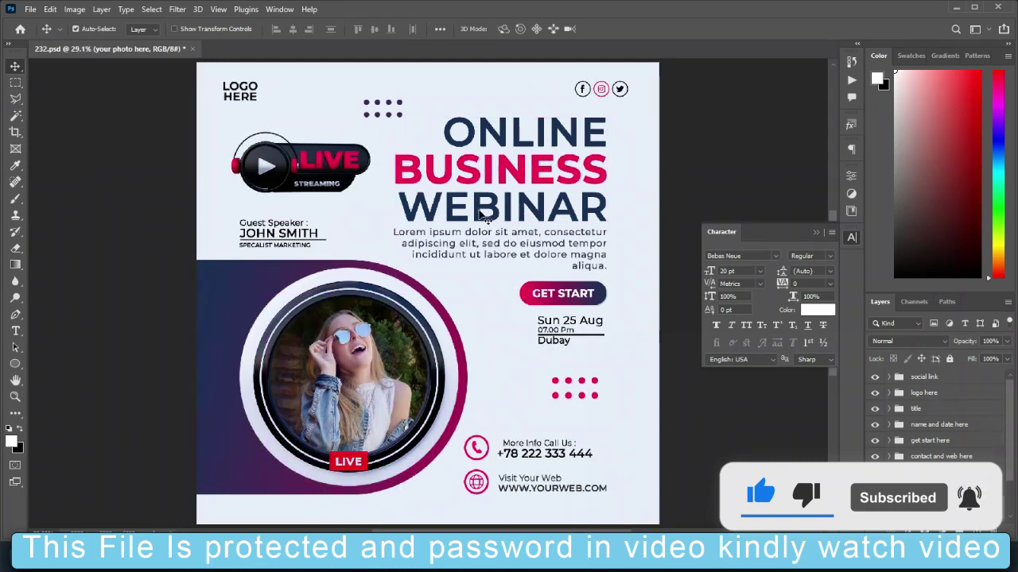
left_click(485, 216)
left_click(875, 460)
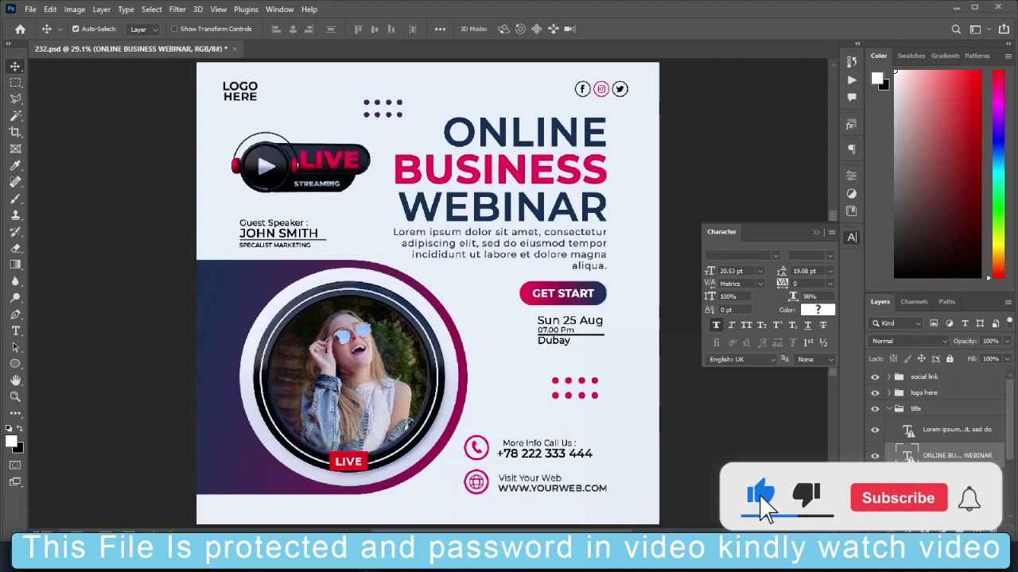
left_click(159, 485)
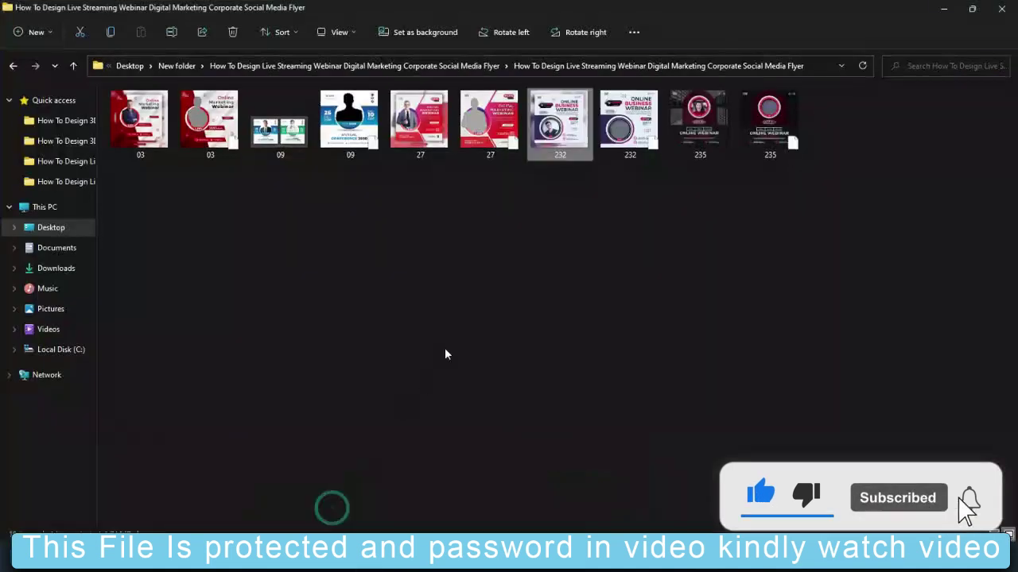
Open 235.psd without text updates, open its Ellipse 11 photo smart object, and hide the checkered layer
left_click(765, 143)
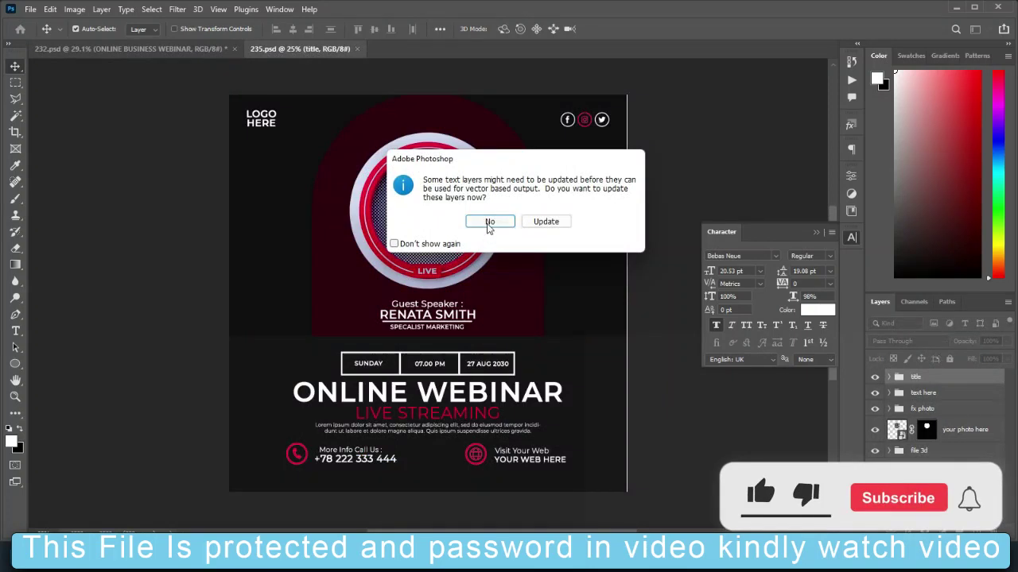
left_click(489, 223)
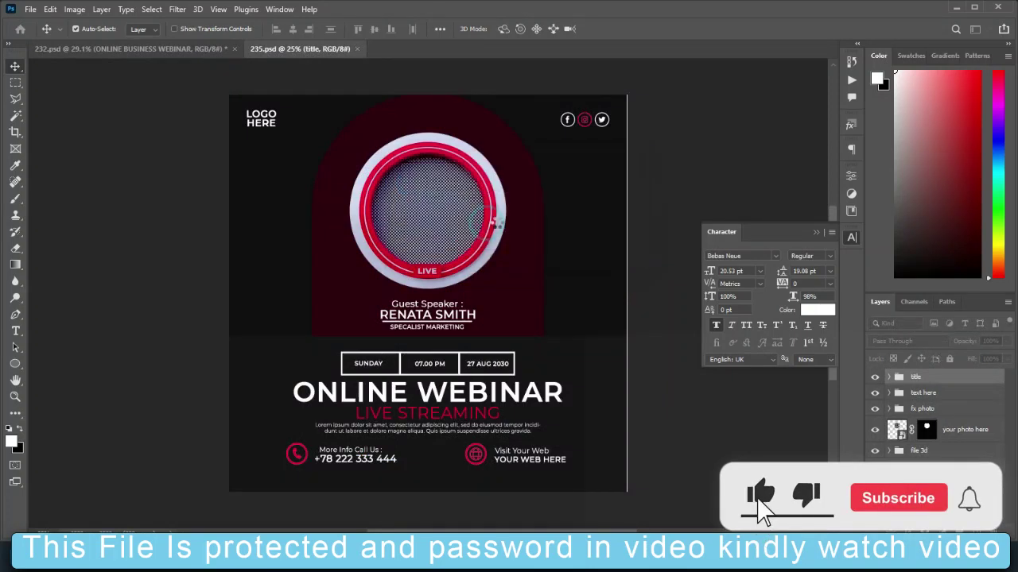
double_click(896, 430)
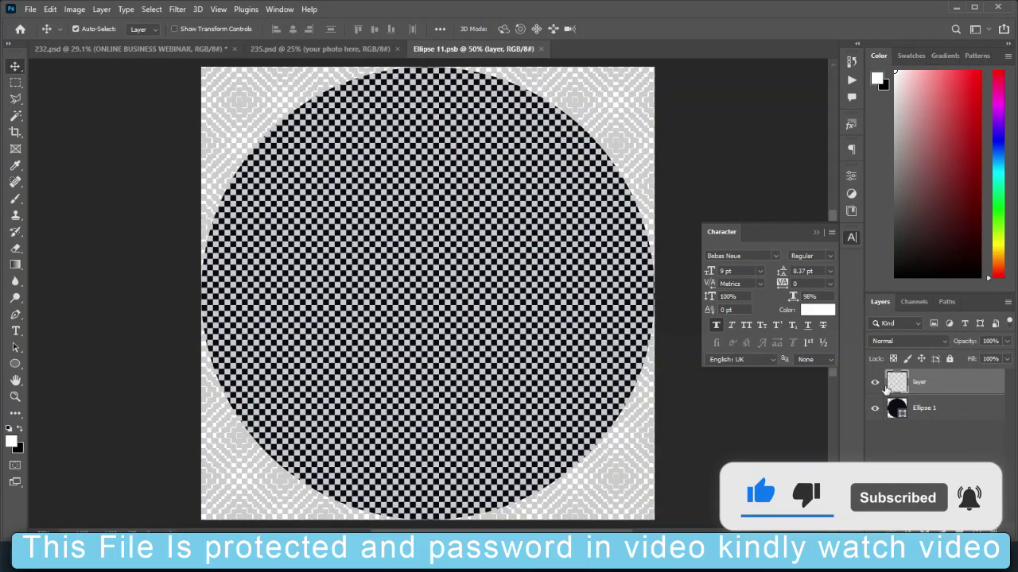
left_click(874, 382)
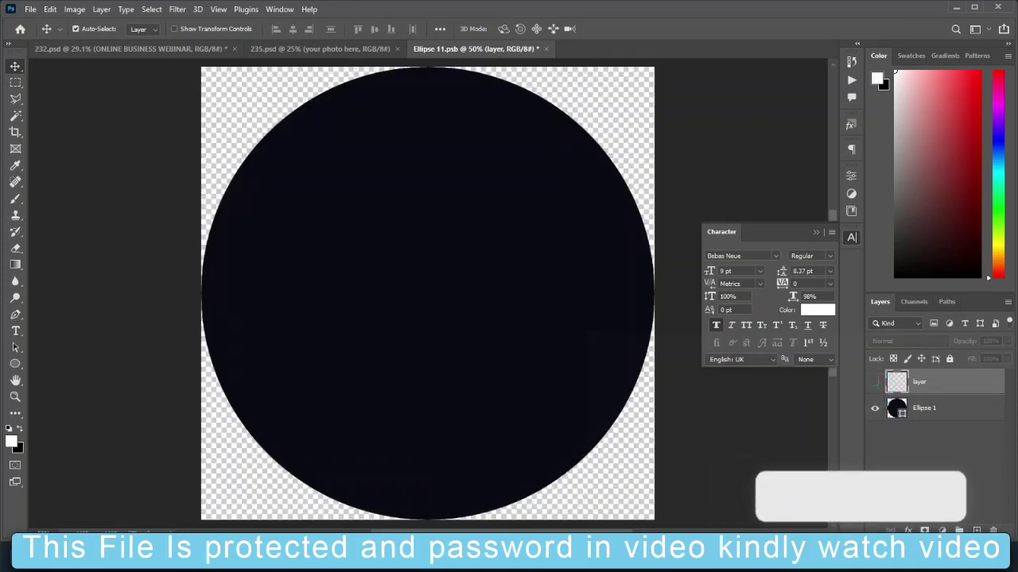
left_click(411, 493)
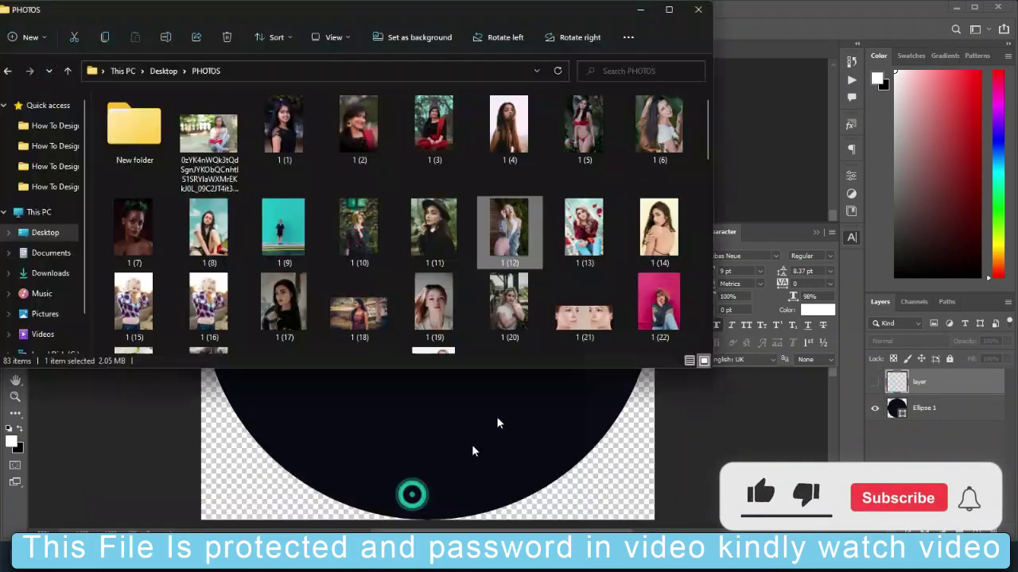
Place photo 1765526 into Ellipse 11 and enlarge it vertically to cover the circle
left_click(602, 235)
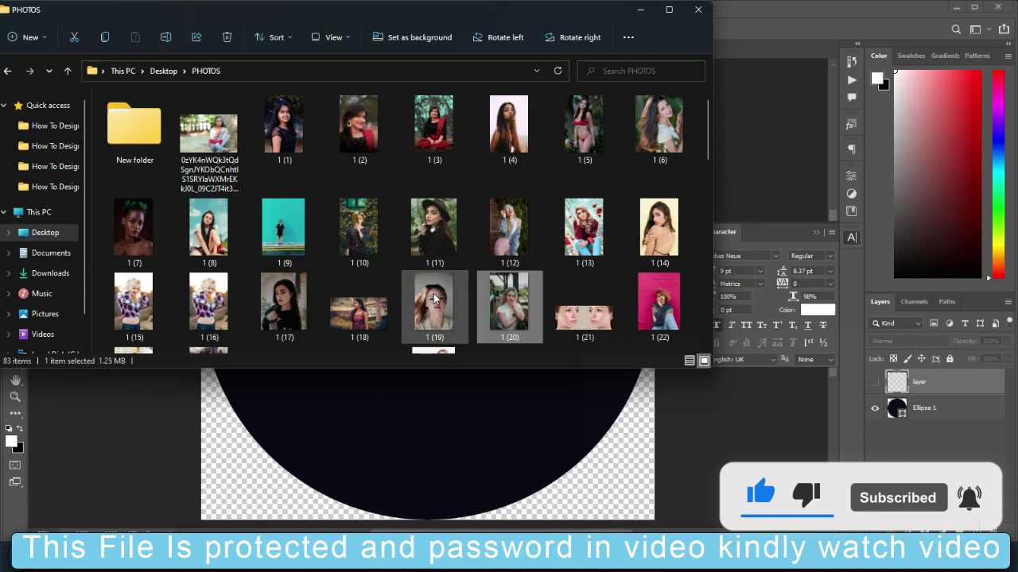
scroll(436, 314, "down", 3)
left_click_drag(434, 218, 454, 416)
left_click_drag(428, 167, 437, 62)
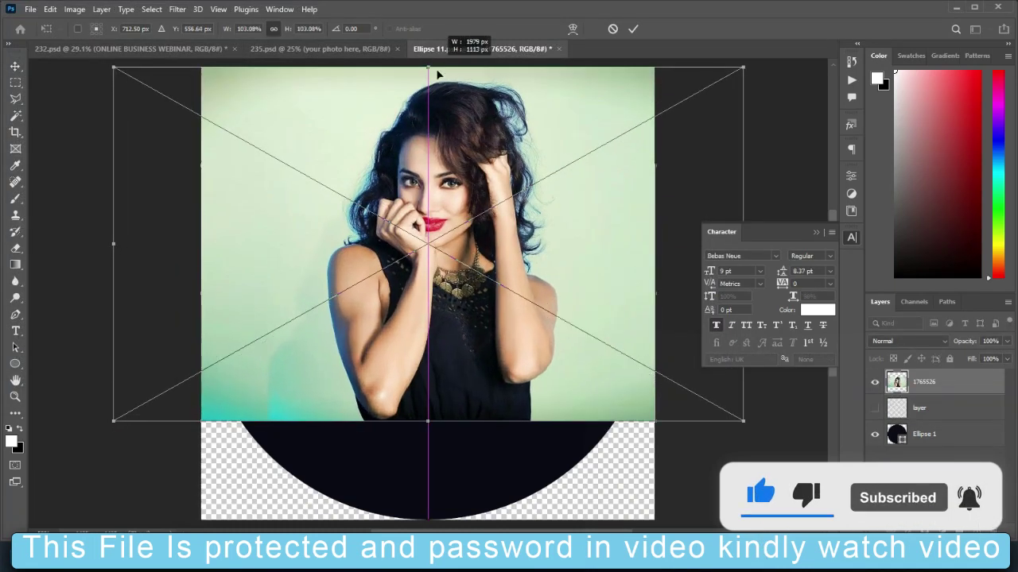
left_click_drag(426, 423, 428, 524)
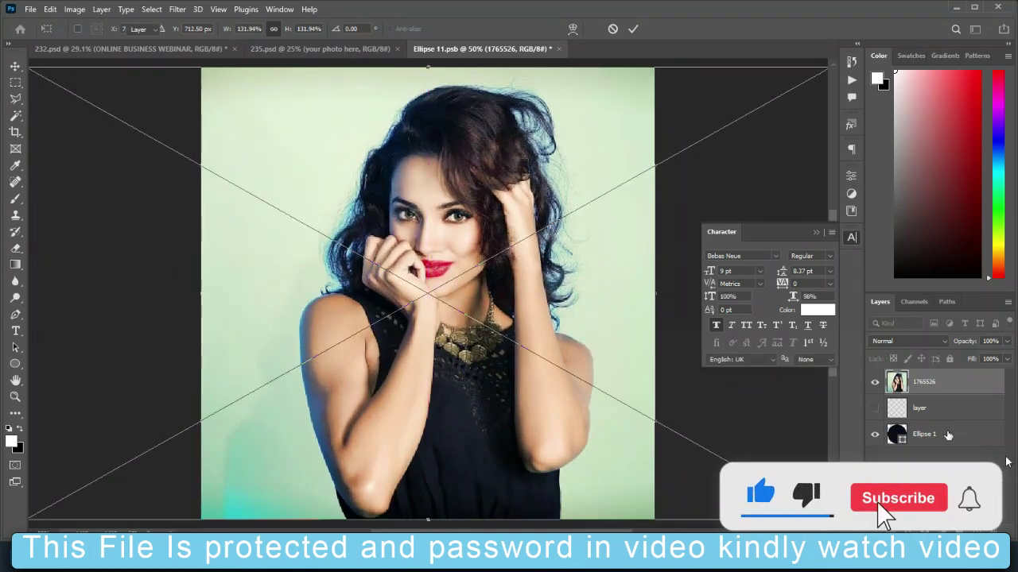
key("Return")
Clip the photo to the circle, shift it slightly left, save, and toggle the ONLINE WEBINAR title
left_click(937, 408)
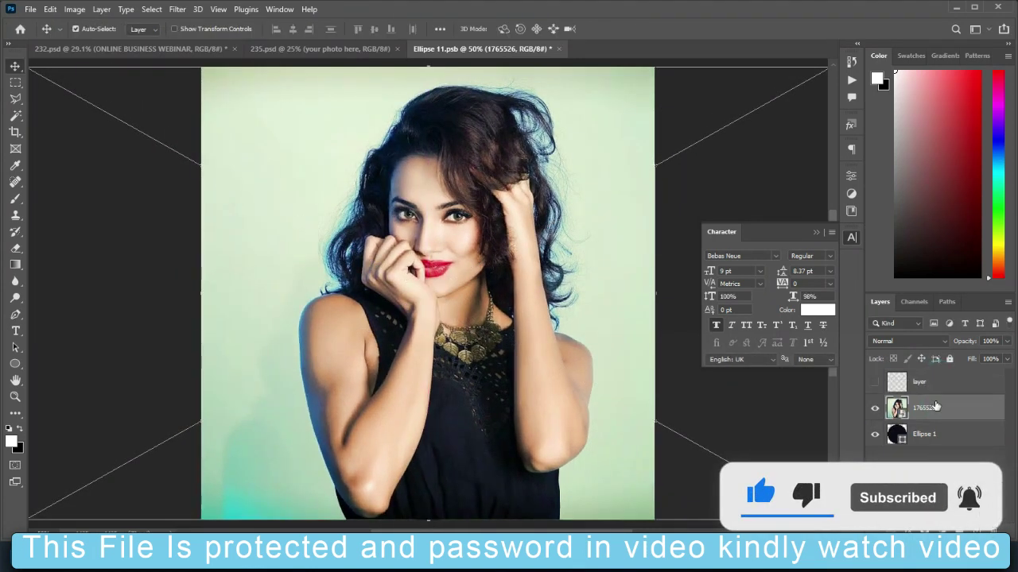
right_click(935, 407)
left_click(815, 306)
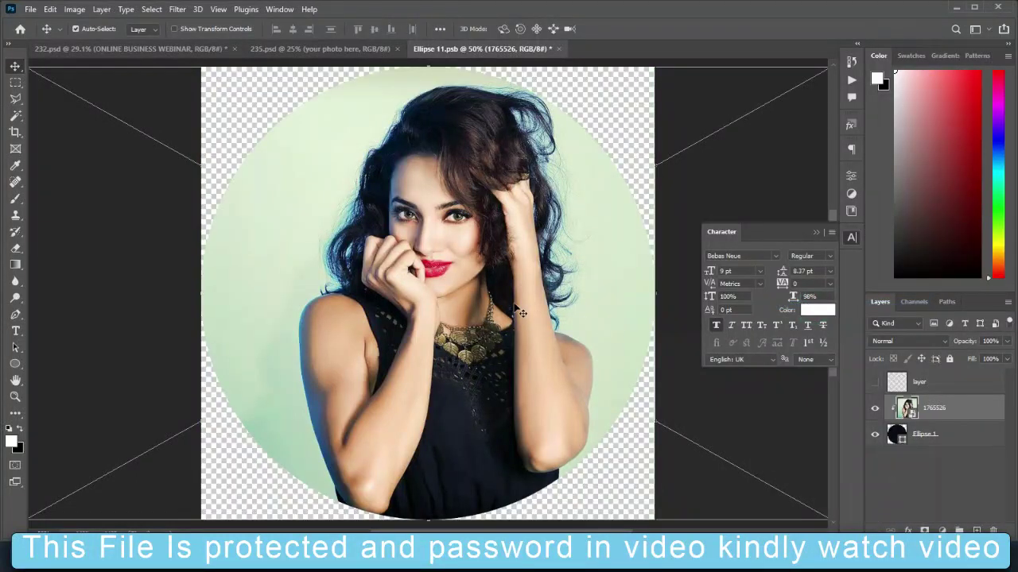
left_click_drag(489, 299, 479, 299)
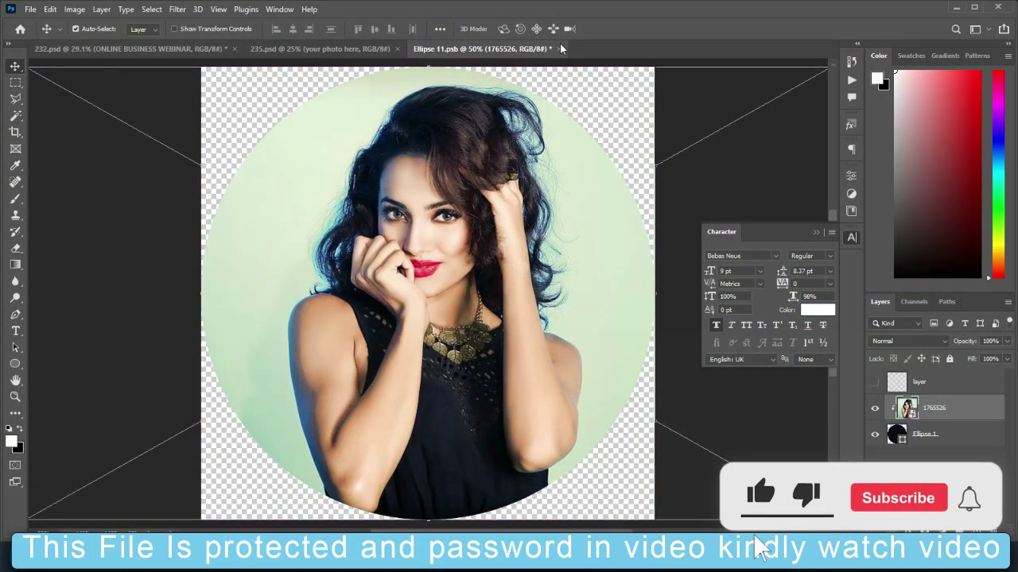
left_click(456, 211)
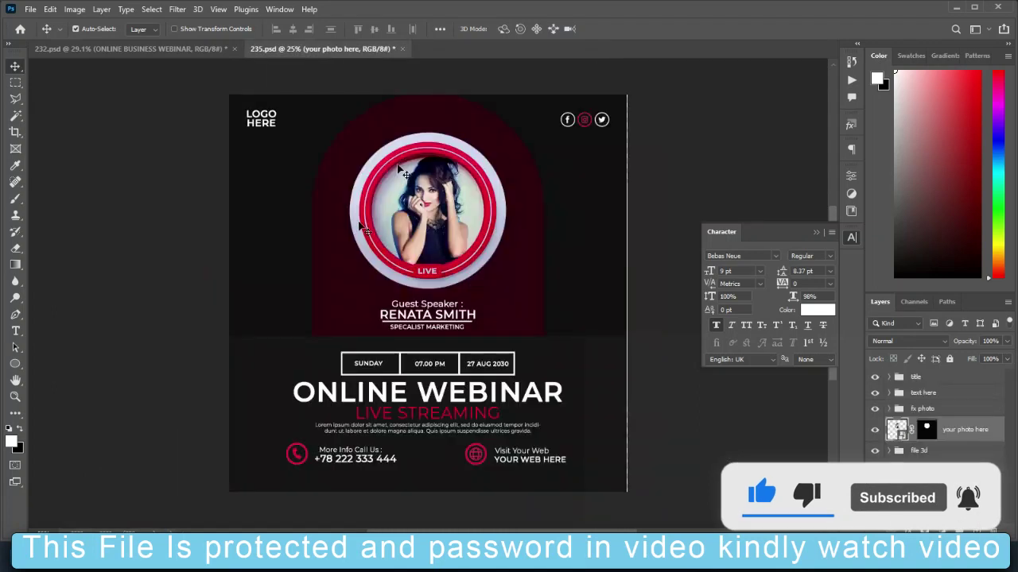
left_click(455, 401)
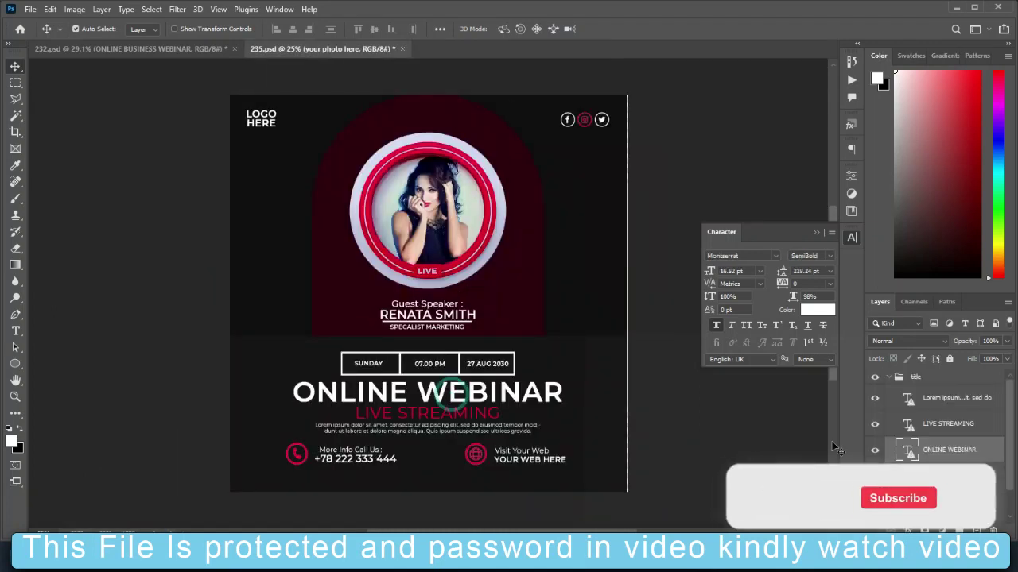
left_click(874, 451)
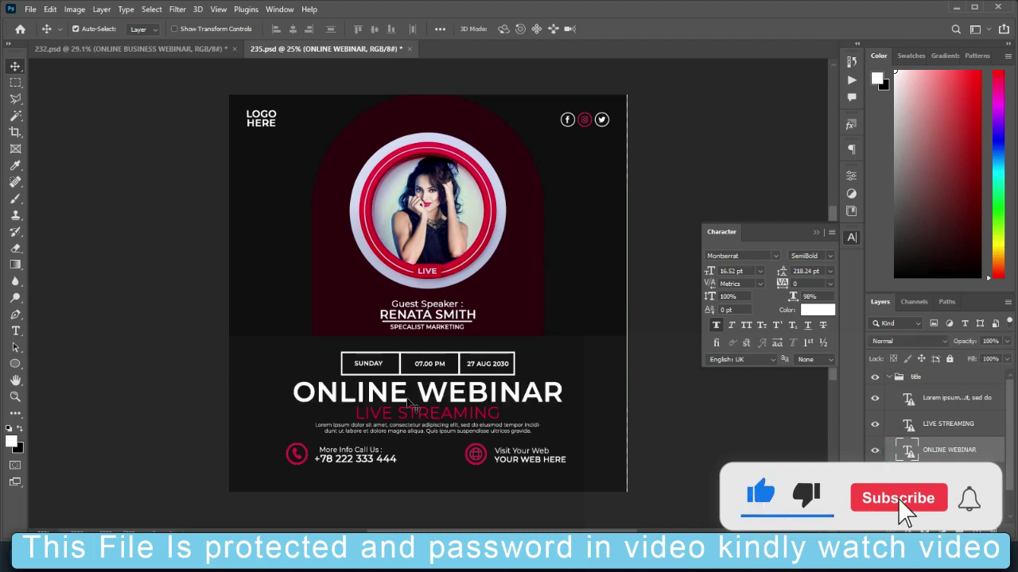
Open the 03 Online Marketing Webinar template in Photoshop without updating its text layers
left_click(167, 469)
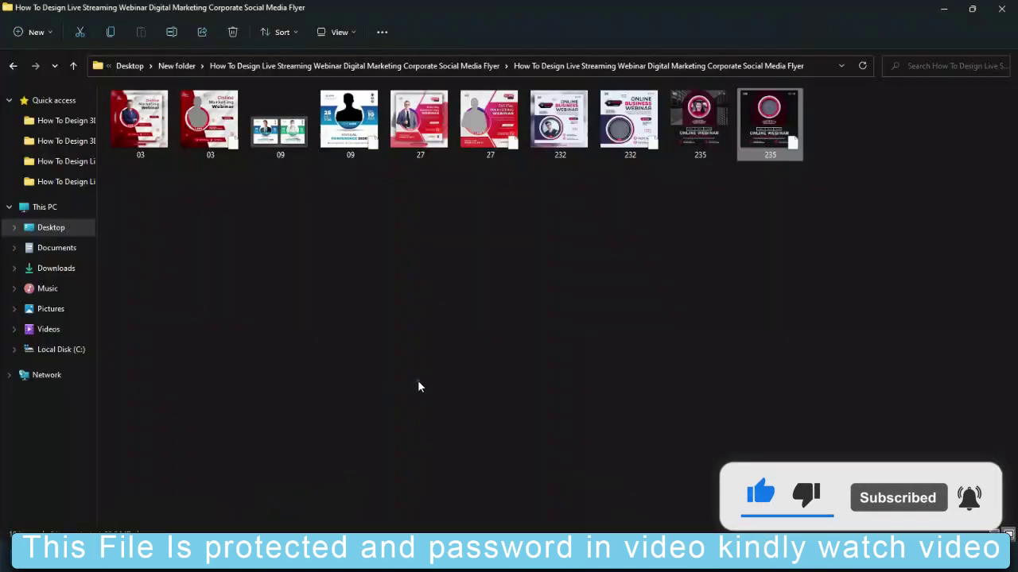
left_click(219, 149)
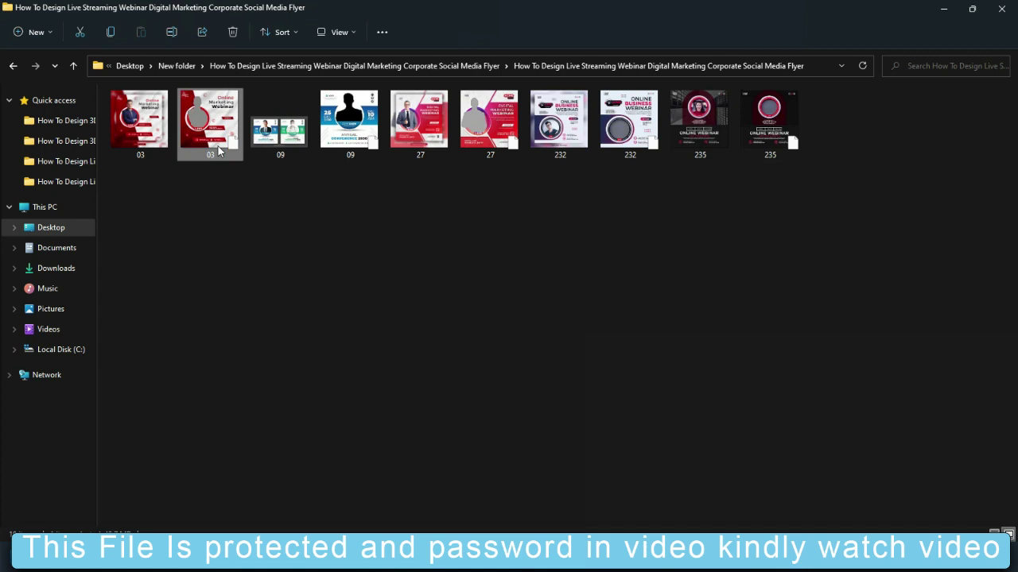
double_click(219, 151)
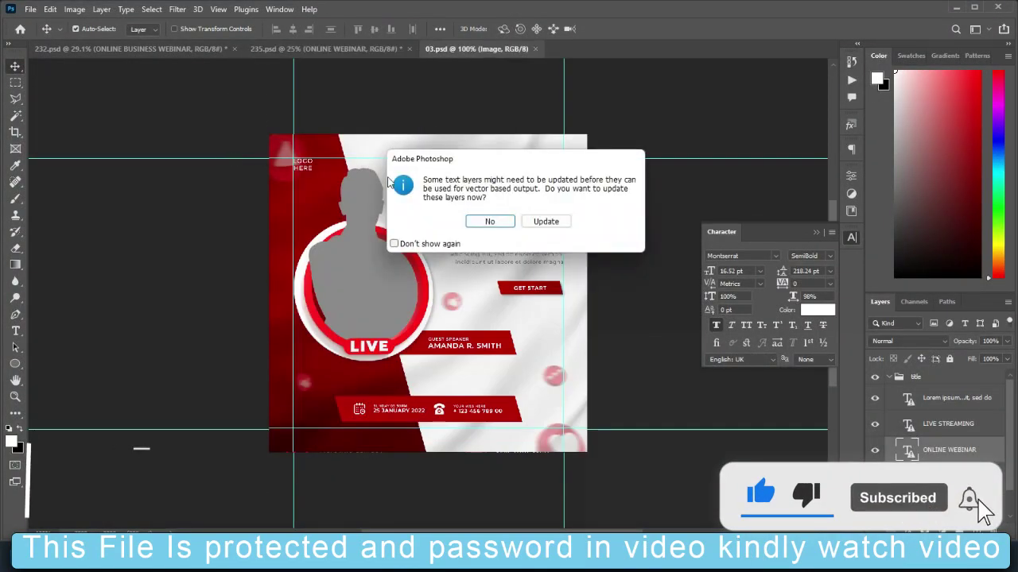
left_click(489, 221)
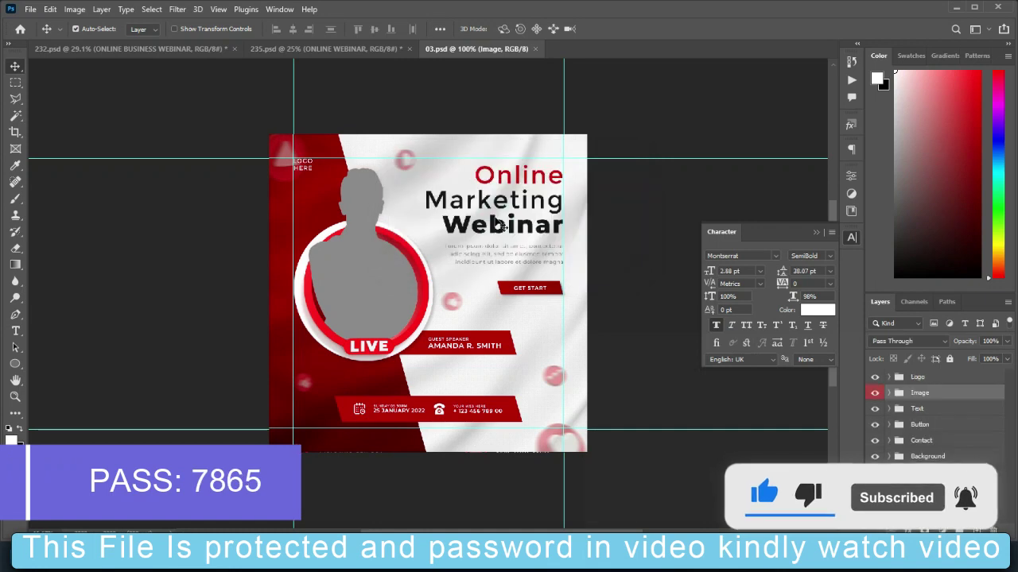
scroll(497, 225, "up", 2)
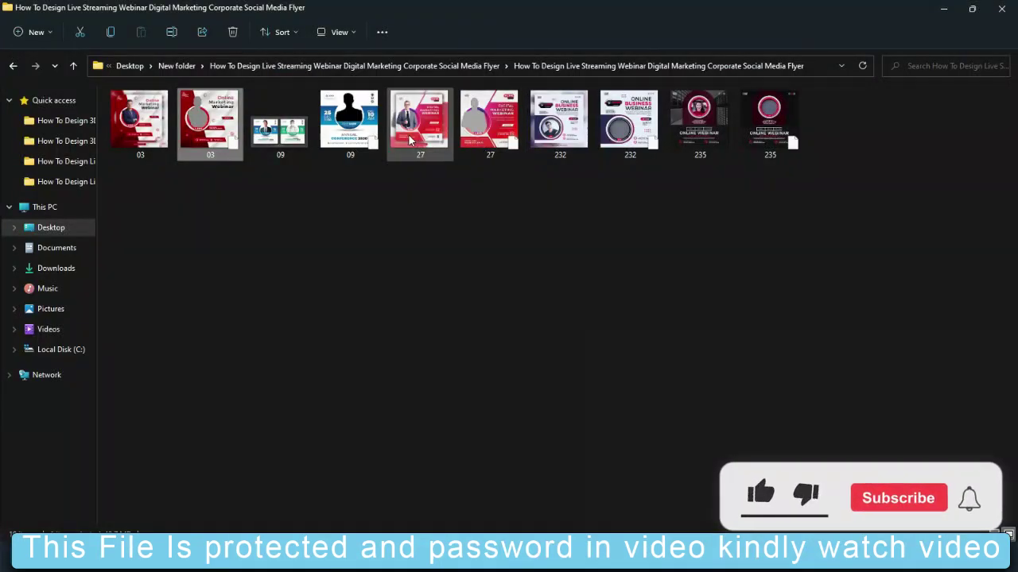
Open the 09 Annual Conference 2030 template without text-layer updates, then return to the templates folder
left_click(367, 140)
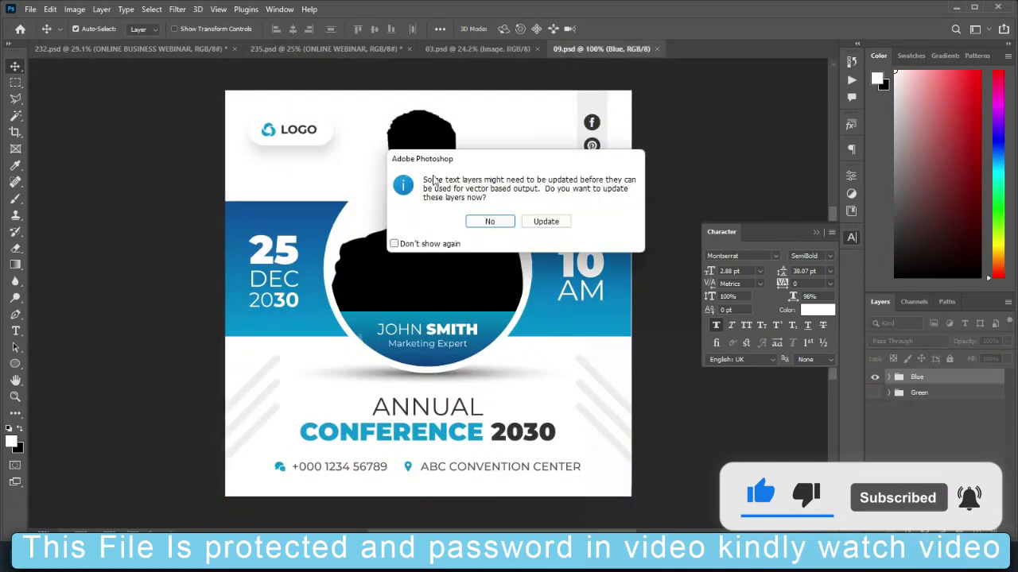
left_click(489, 219)
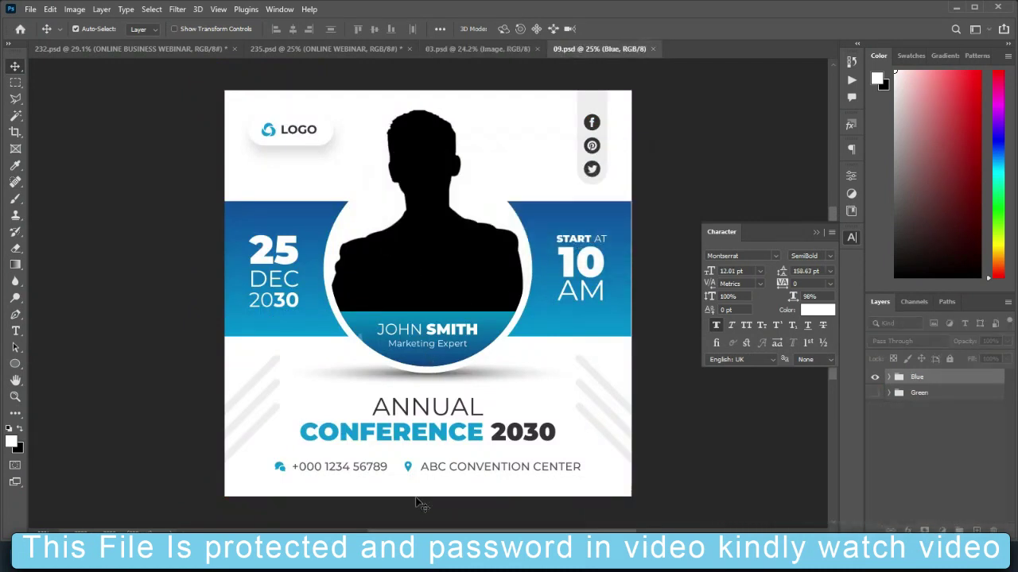
left_click(304, 489)
left_click(522, 392)
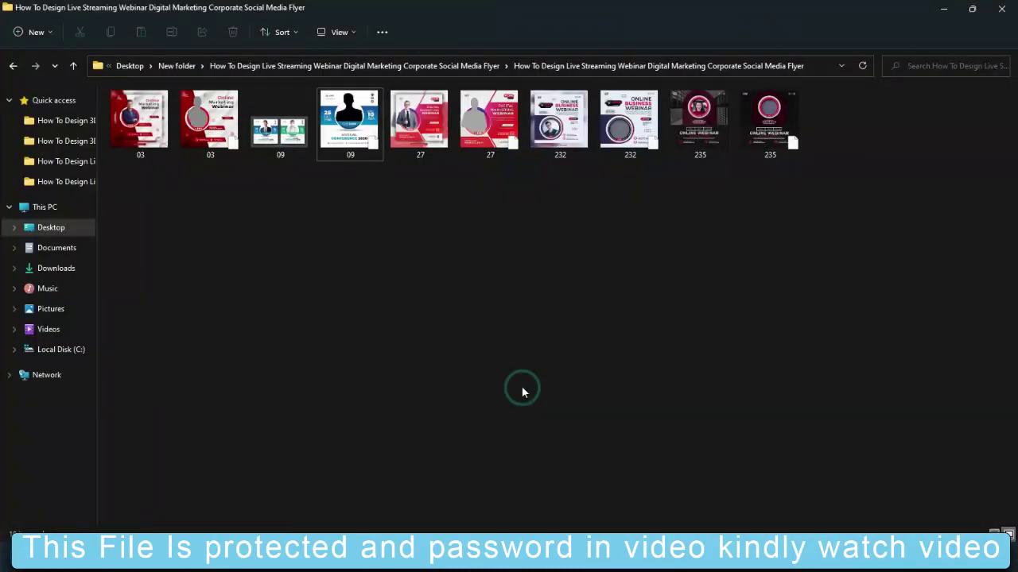